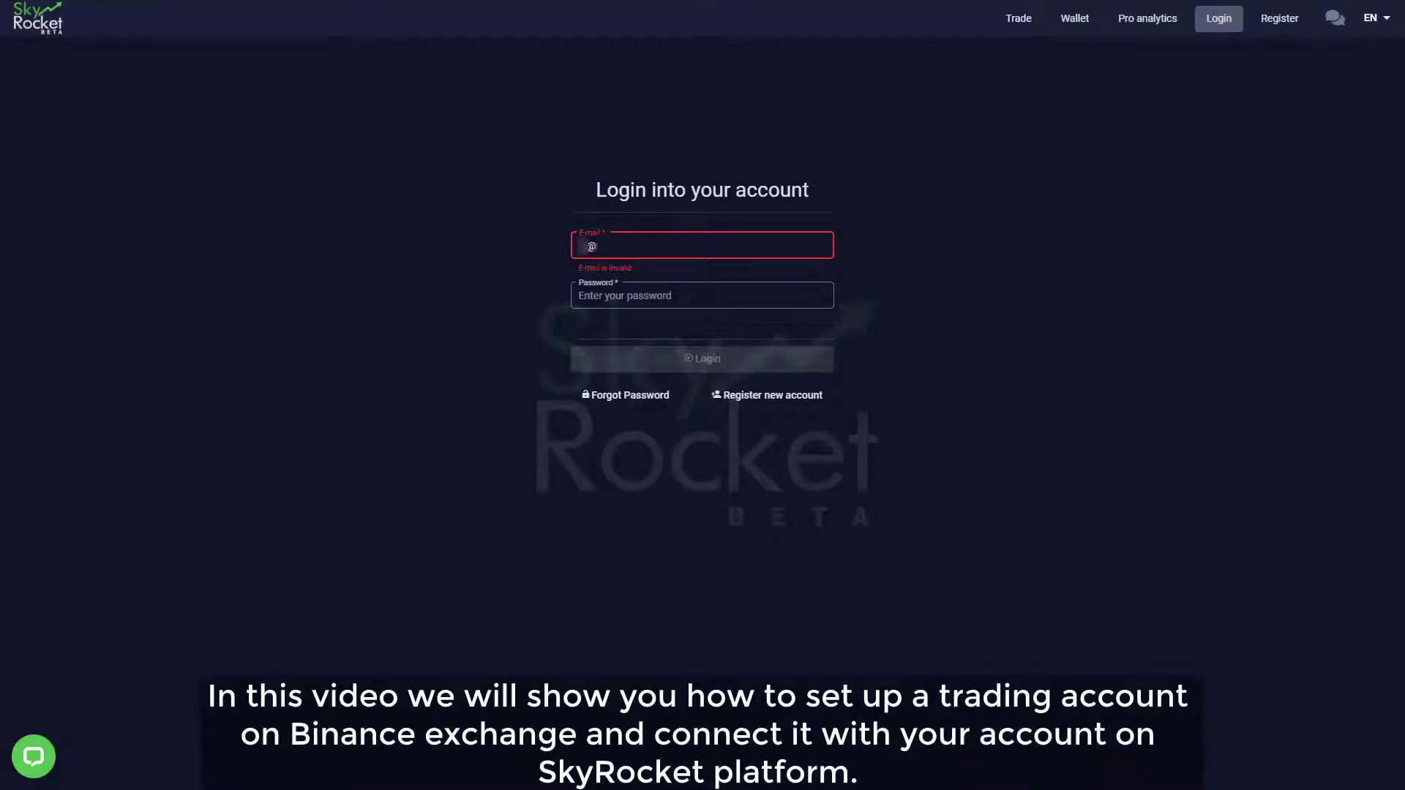
Step: Enter the account e-mail and password into the SkyRocket login form
text(skyrocket.trade)
key(Tab)
text(pa)
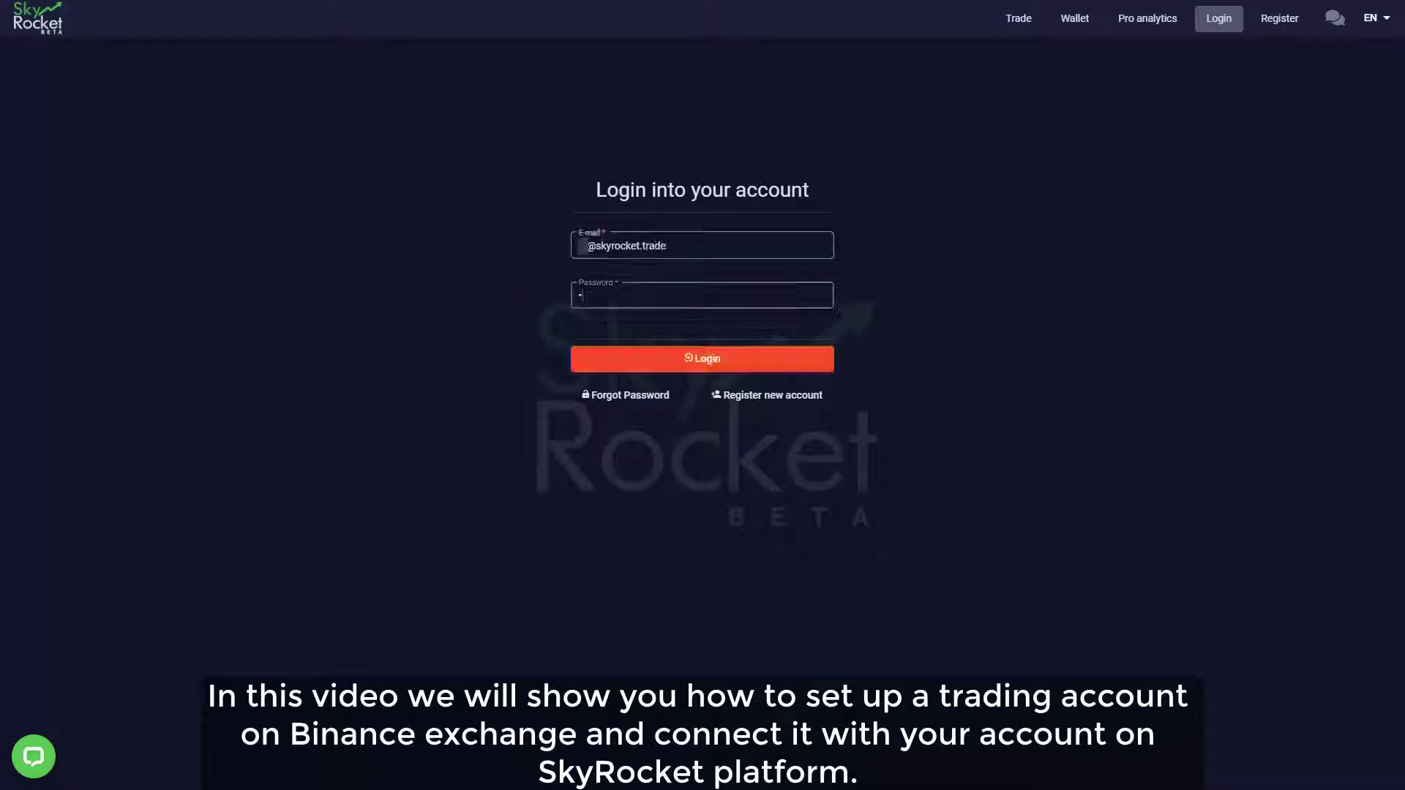
text(sswor)
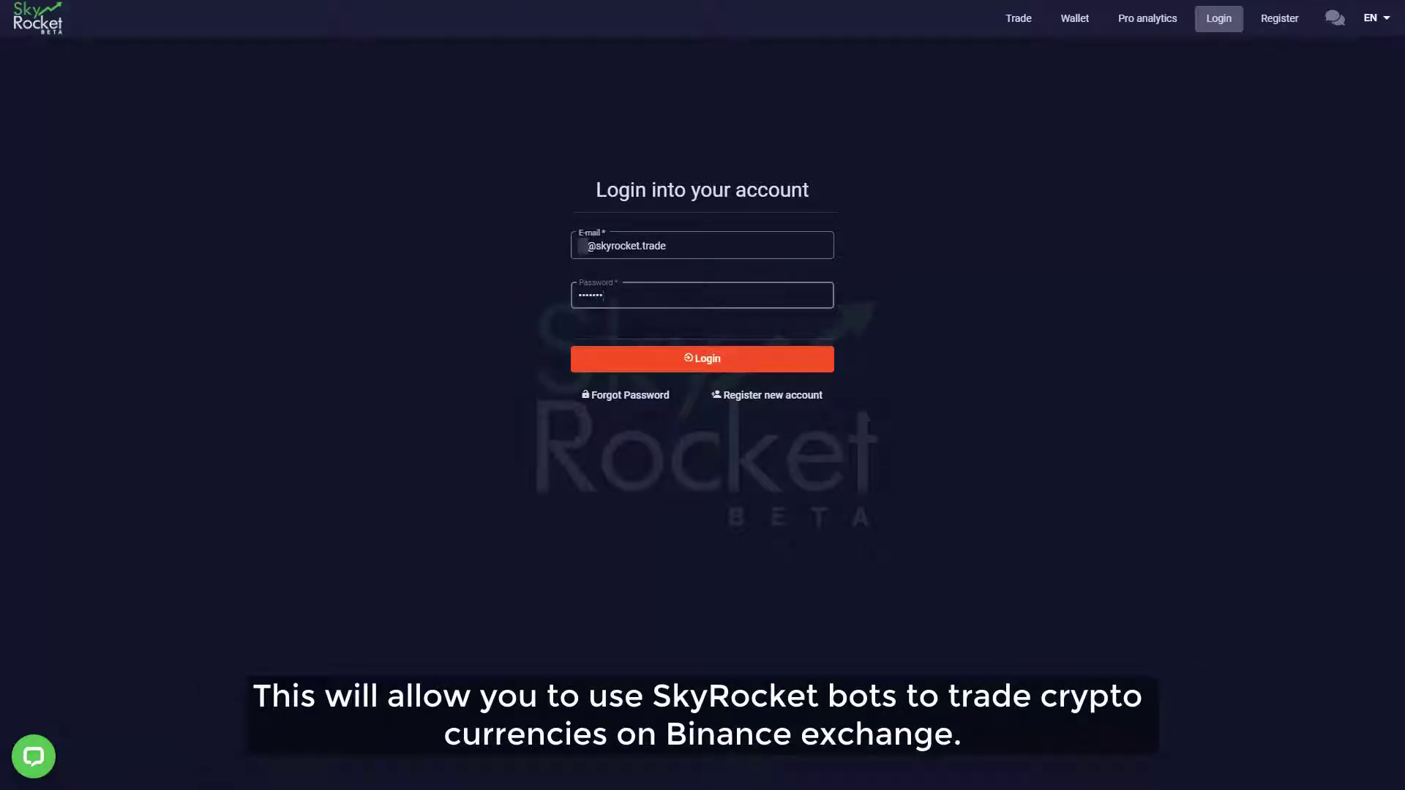
Step: Log in, acknowledge the phishing, fake plug-in and fake support-call warnings, opt into 2FA, and continue
click(785, 360)
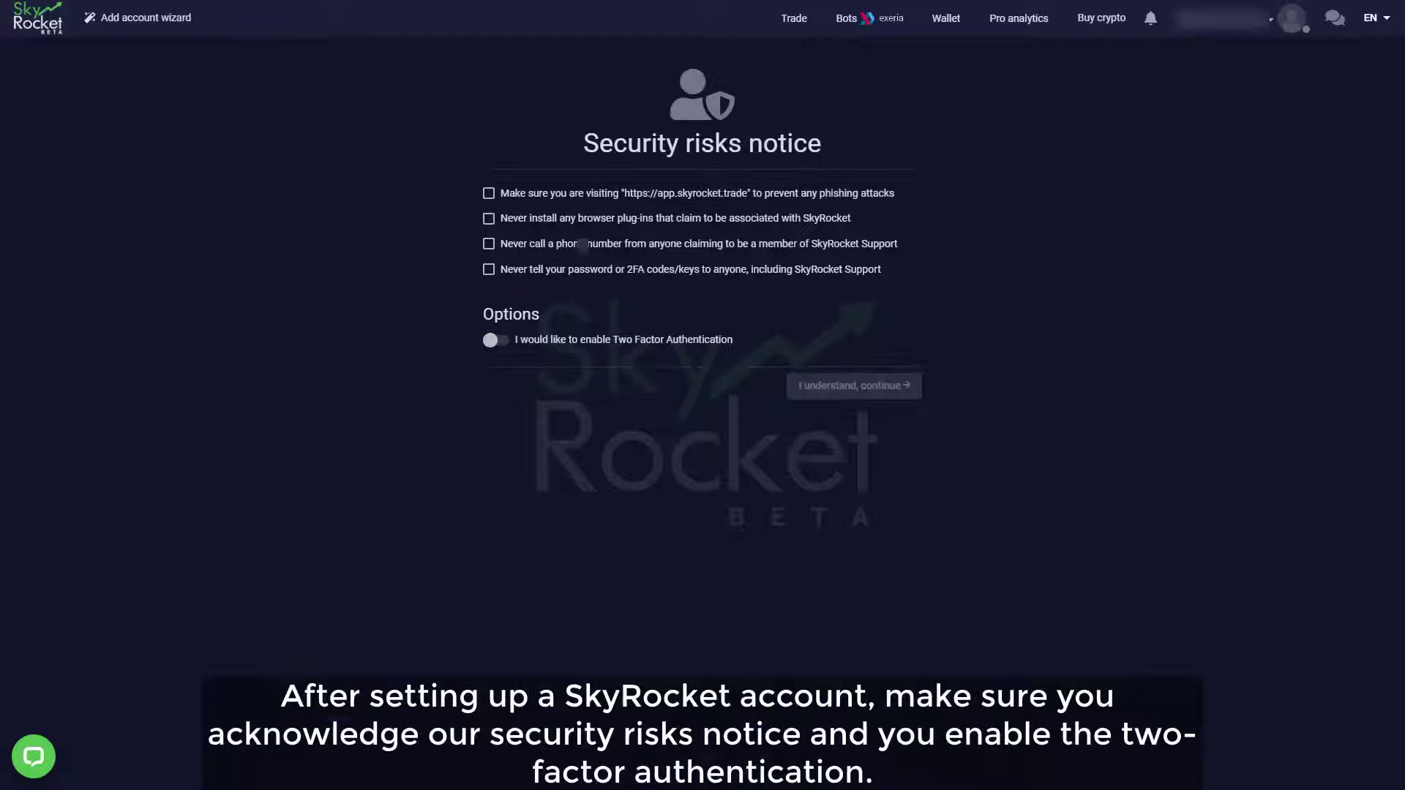
click(489, 193)
click(489, 219)
click(489, 245)
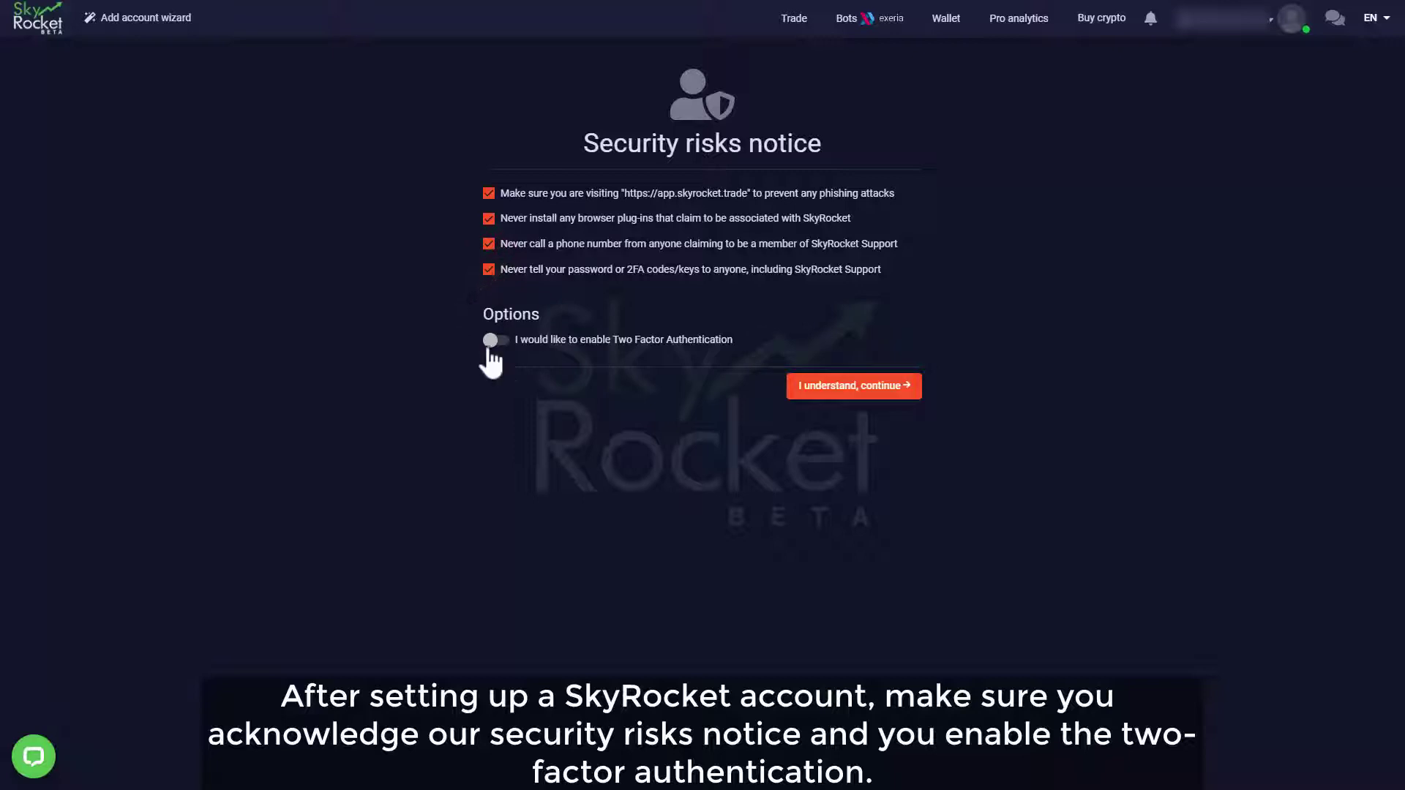
click(492, 341)
click(871, 387)
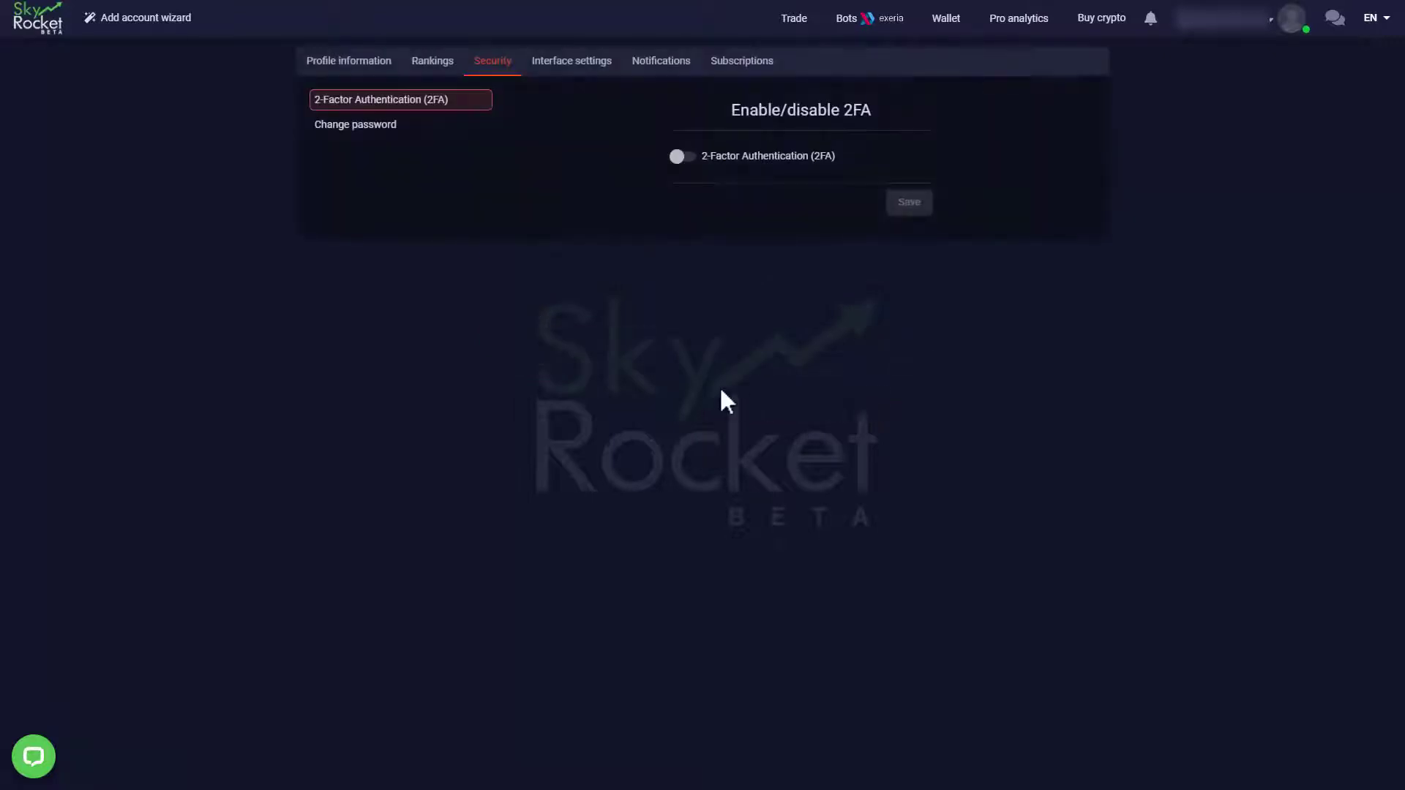
Step: Switch Two Factor Authentication on, save, and confirm it with the Google Authenticator verification code
click(680, 157)
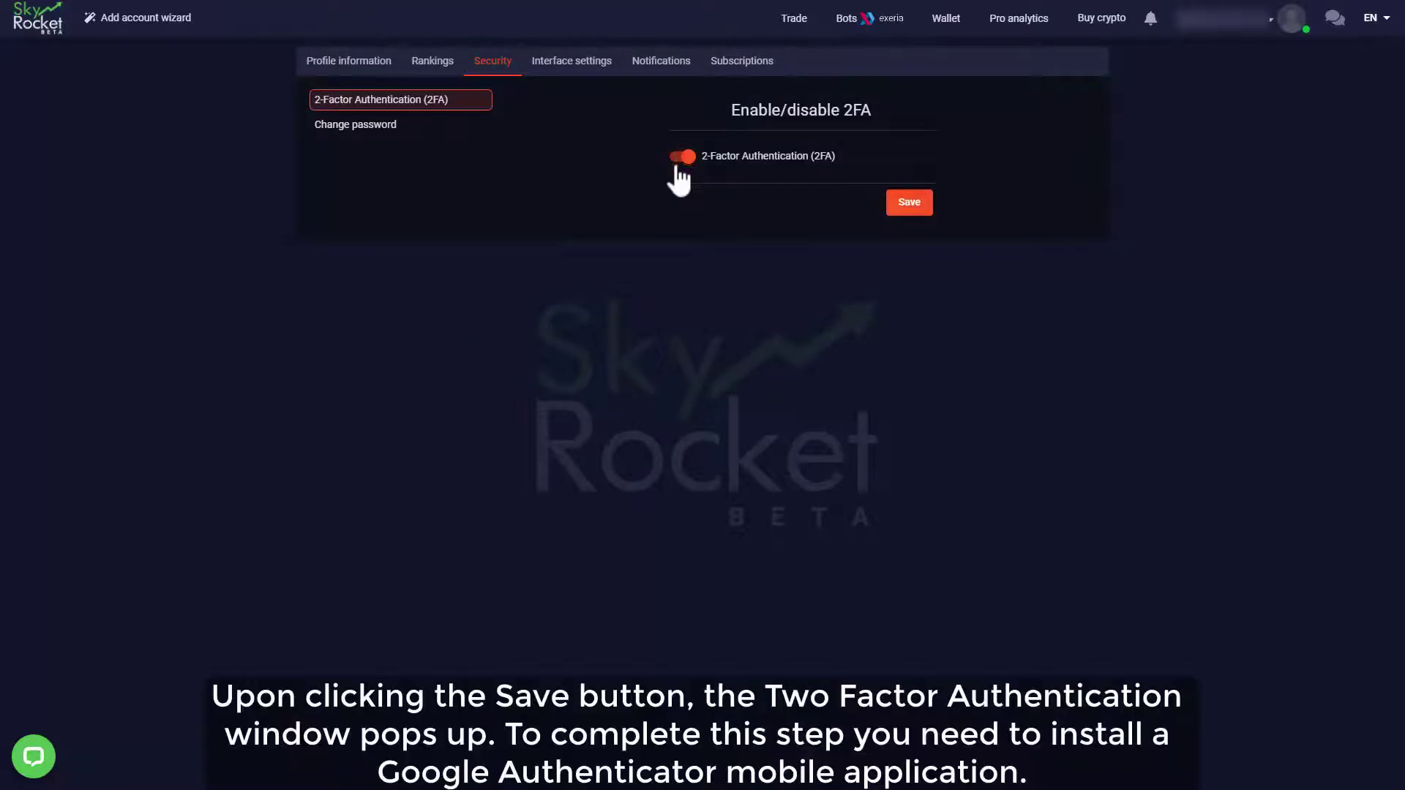
click(892, 198)
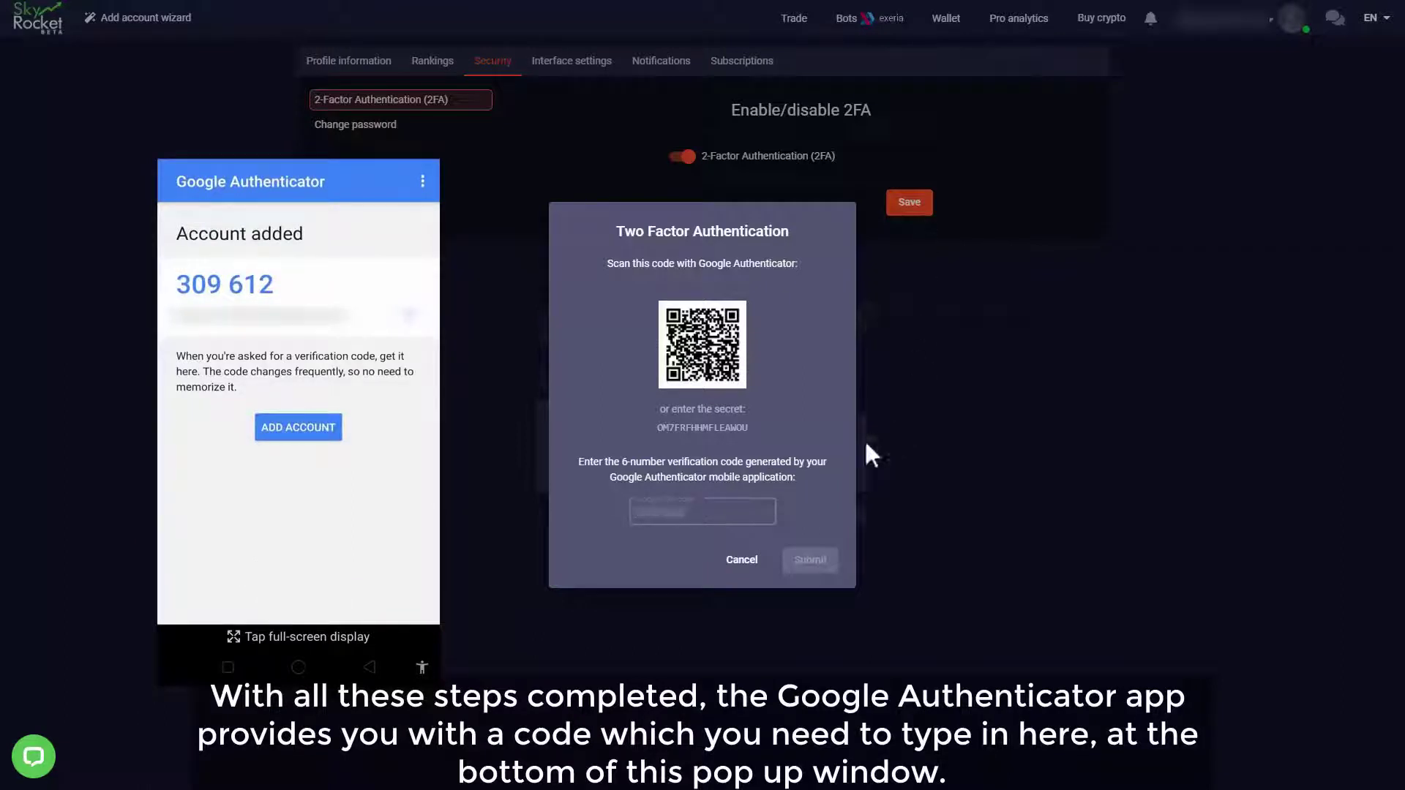
click(761, 511)
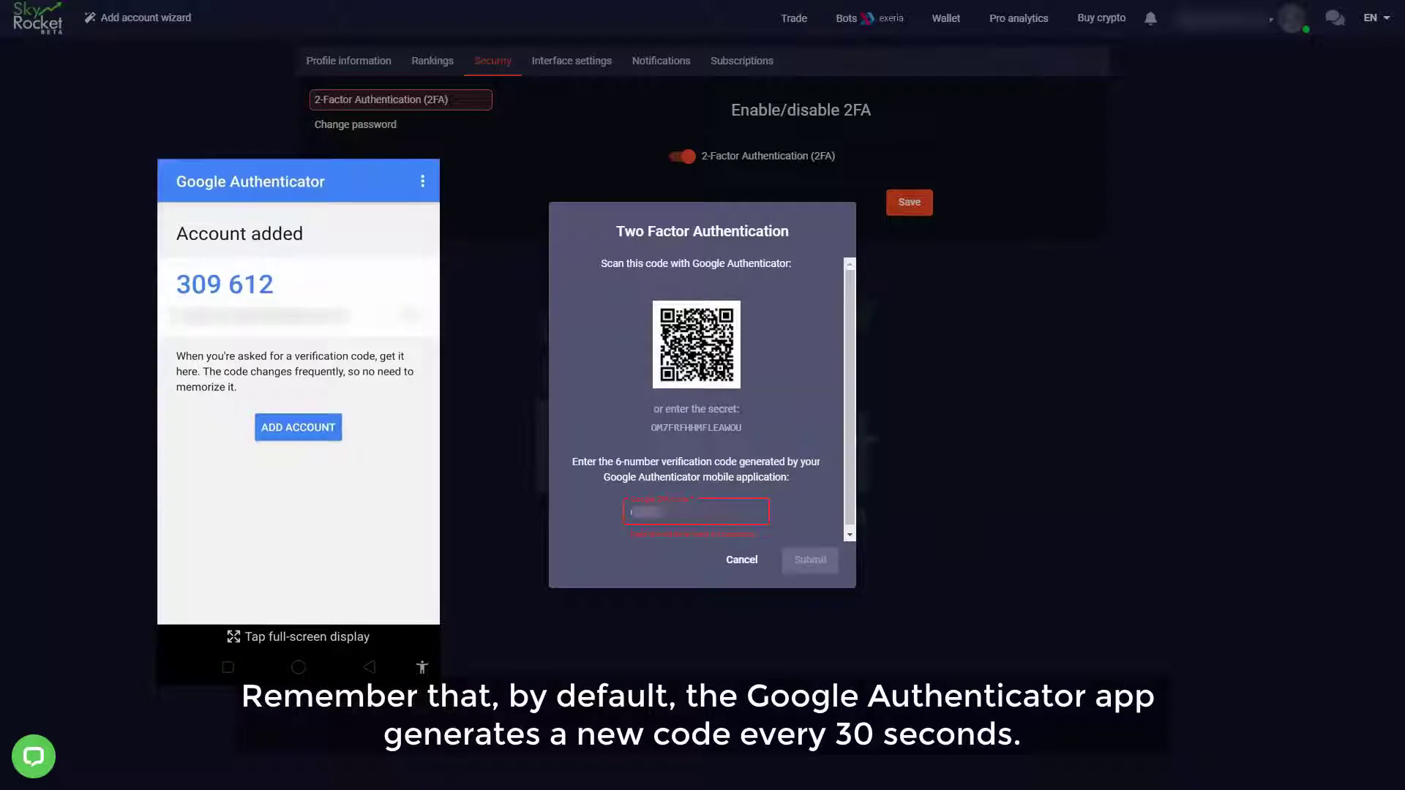
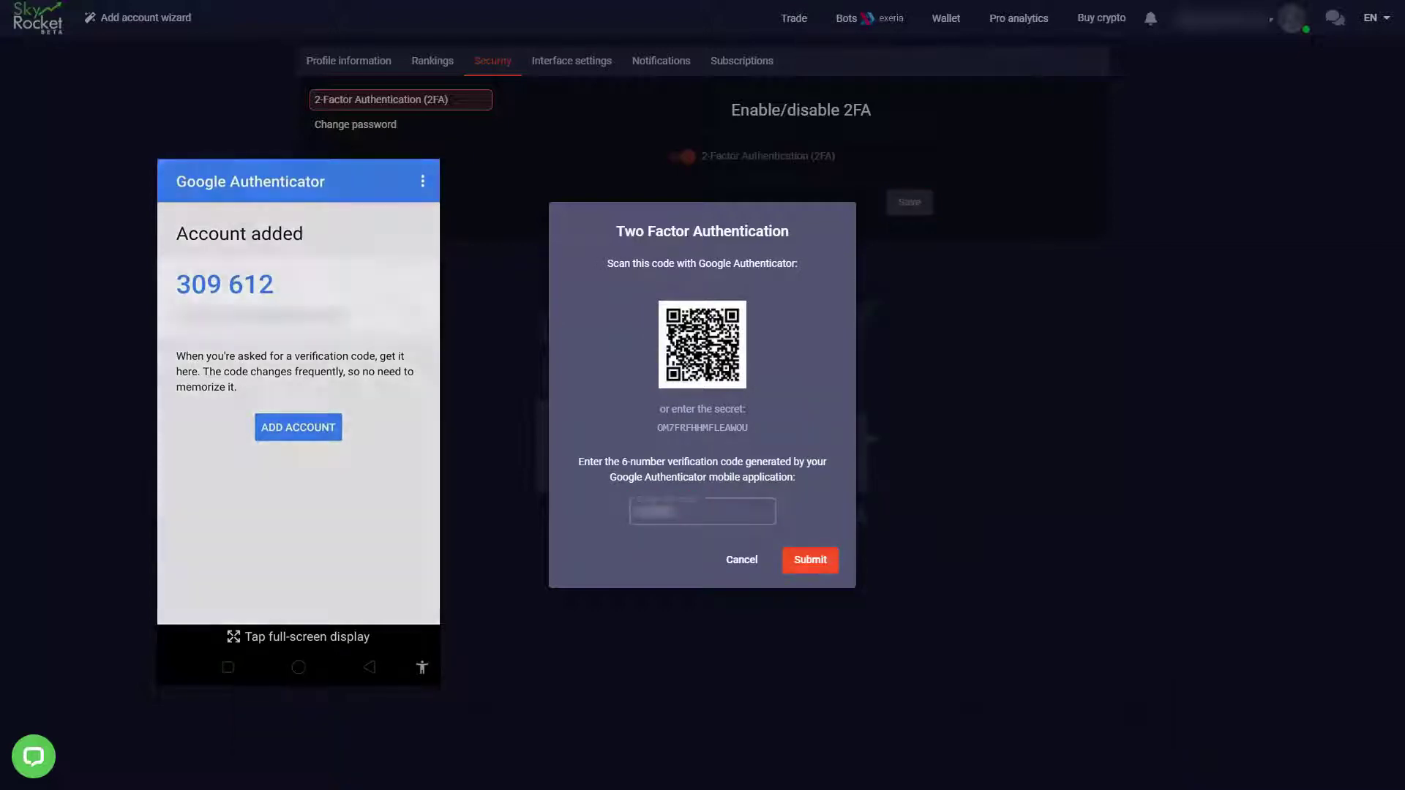
key(Return)
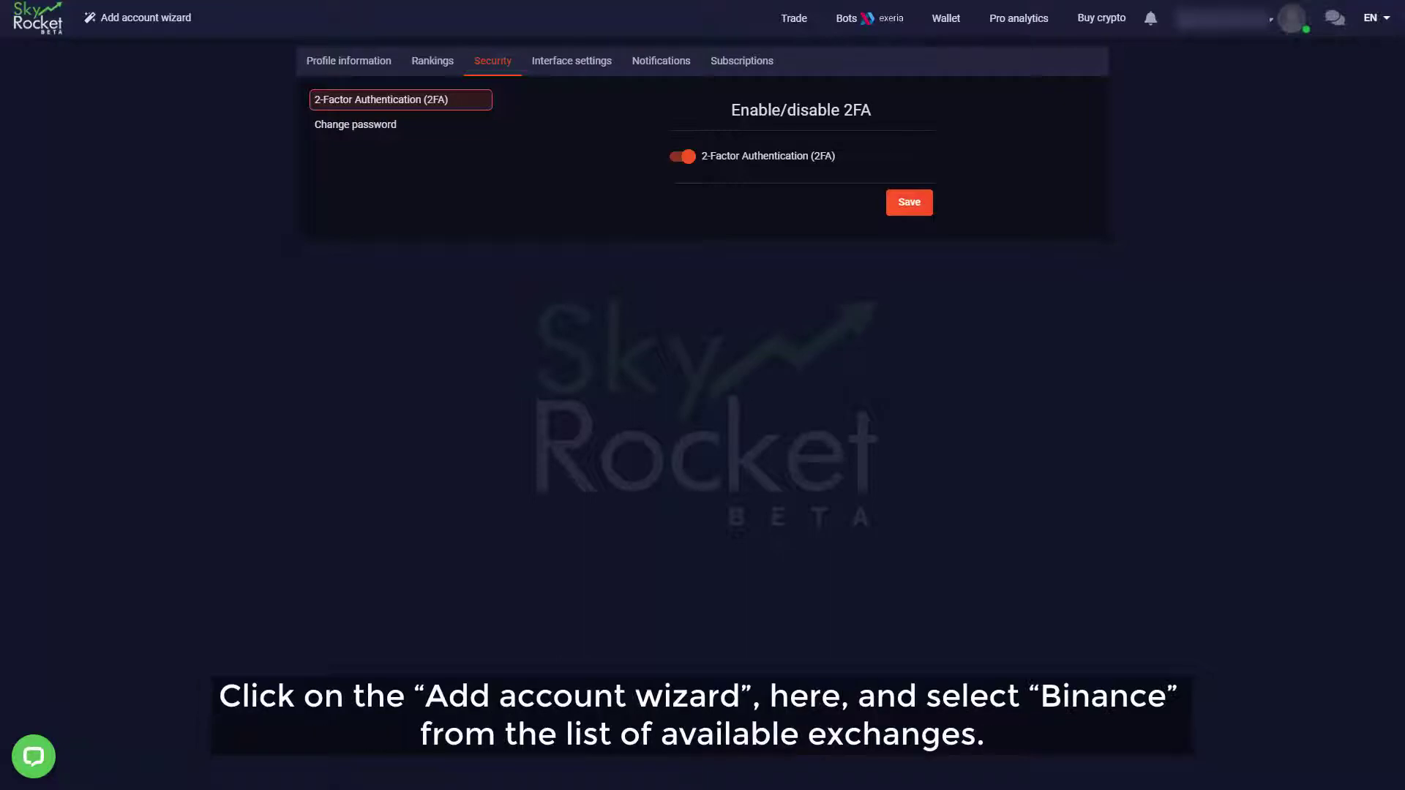
Step: Launch the Add account wizard, pick Binance, and follow its Create account link
click(182, 19)
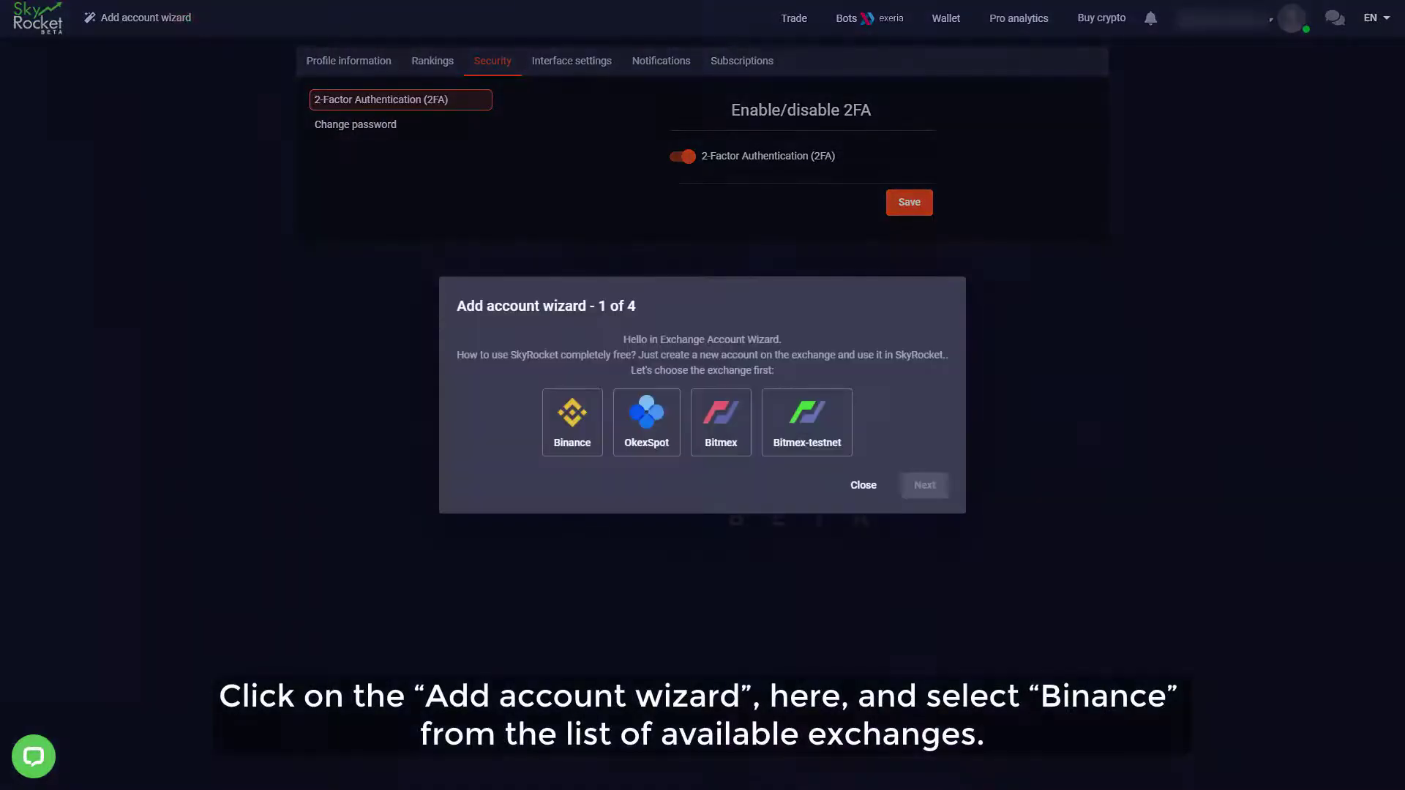
click(594, 420)
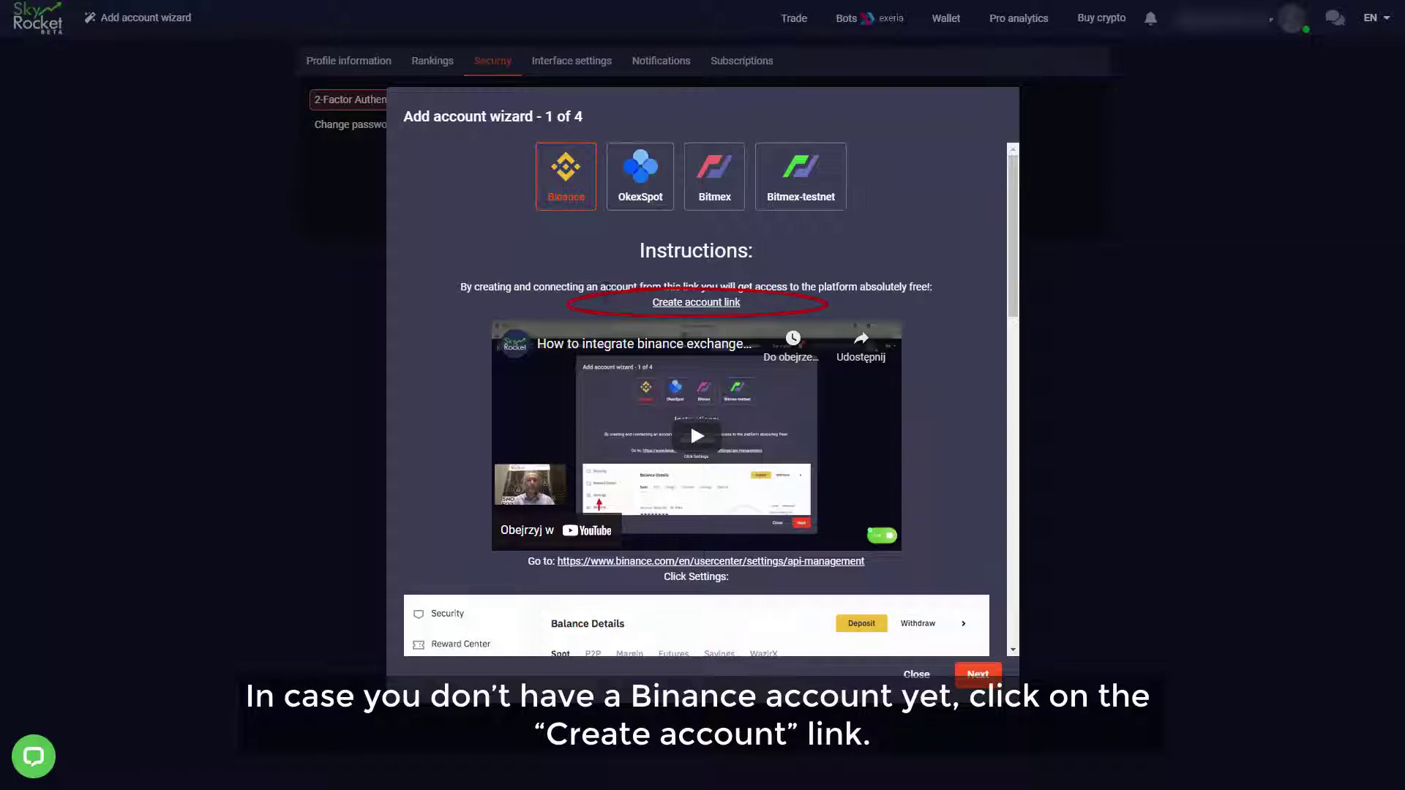
click(686, 302)
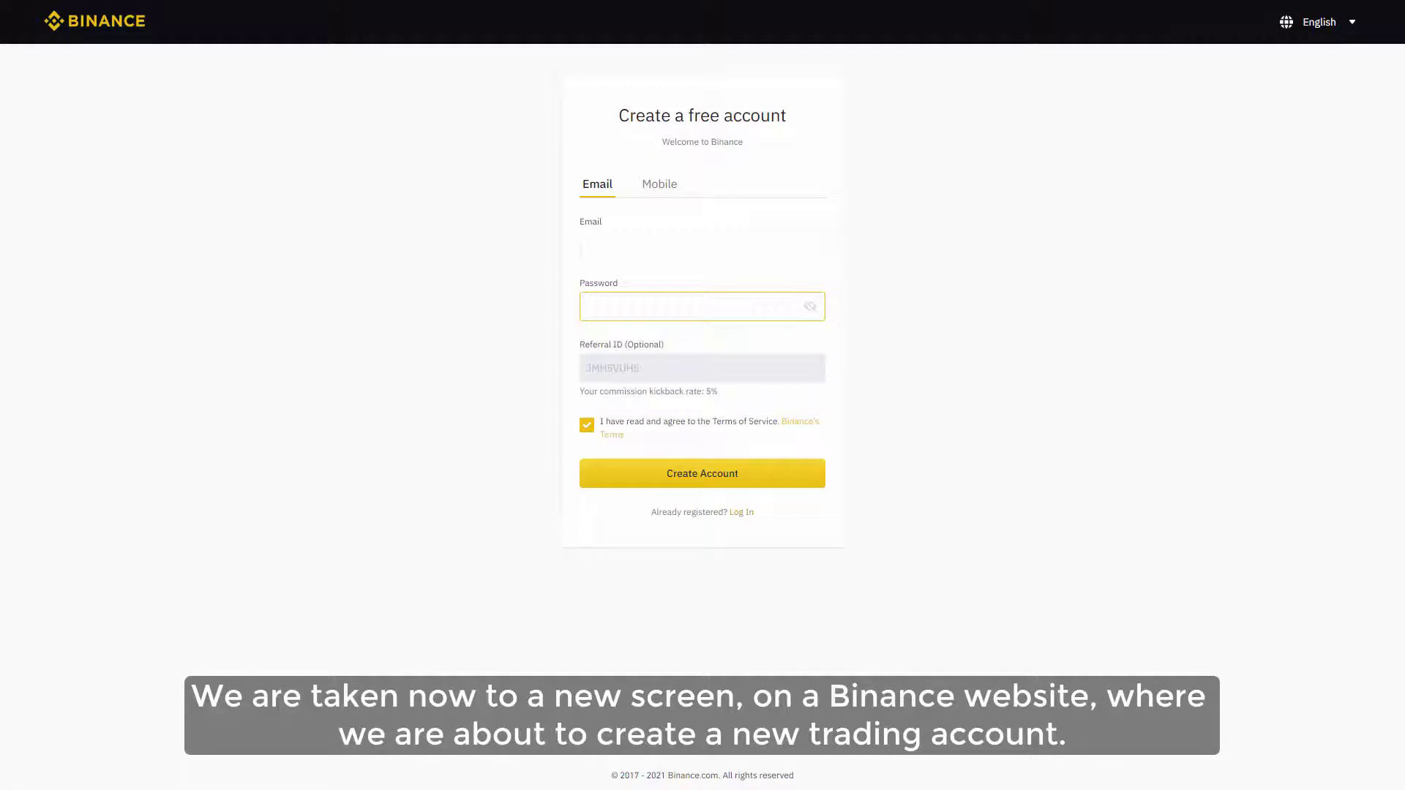
Step: Register a Binance account with the sign-up e-mail and a password, then solve the slider puzzle
click(702, 245)
text(@s)
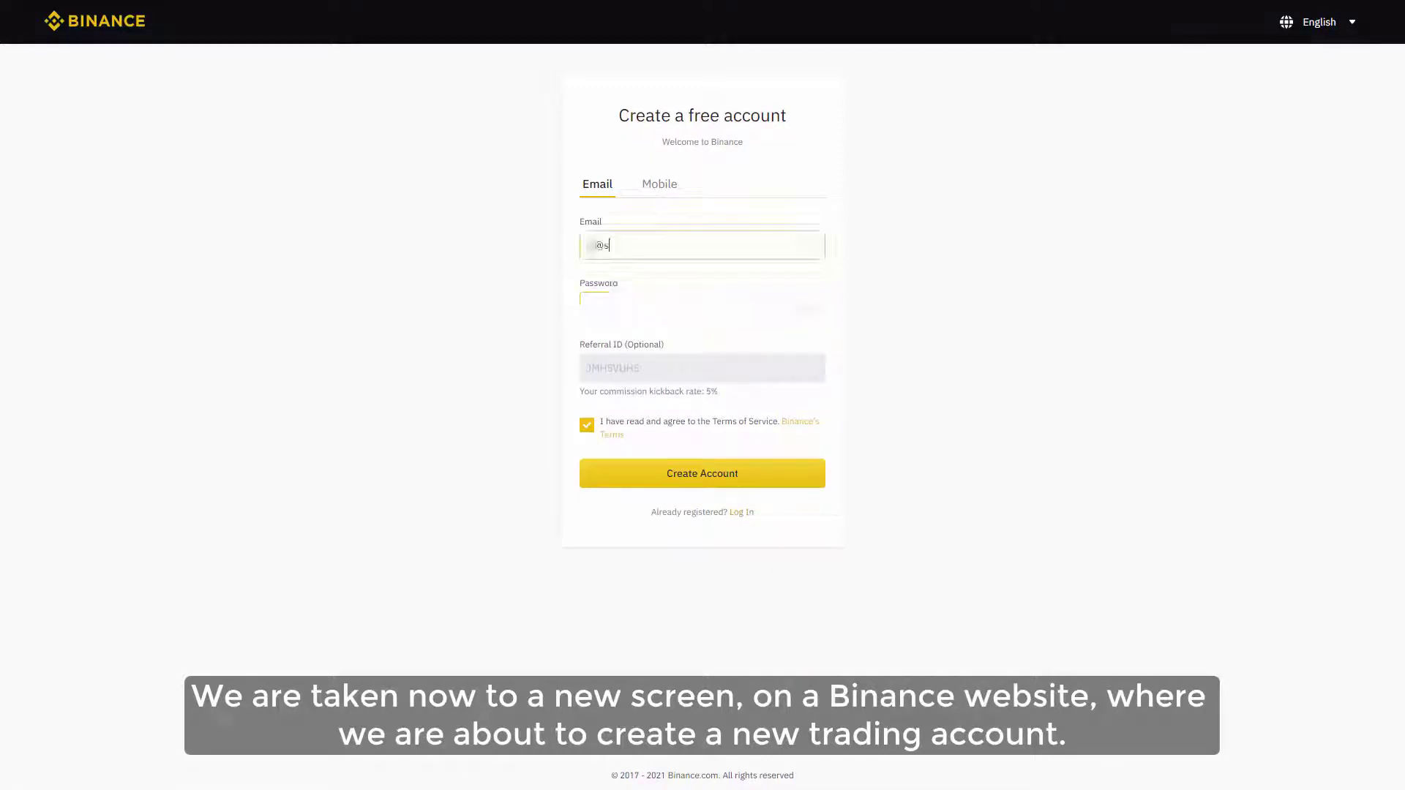
text(kyrocket.trade)
click(659, 306)
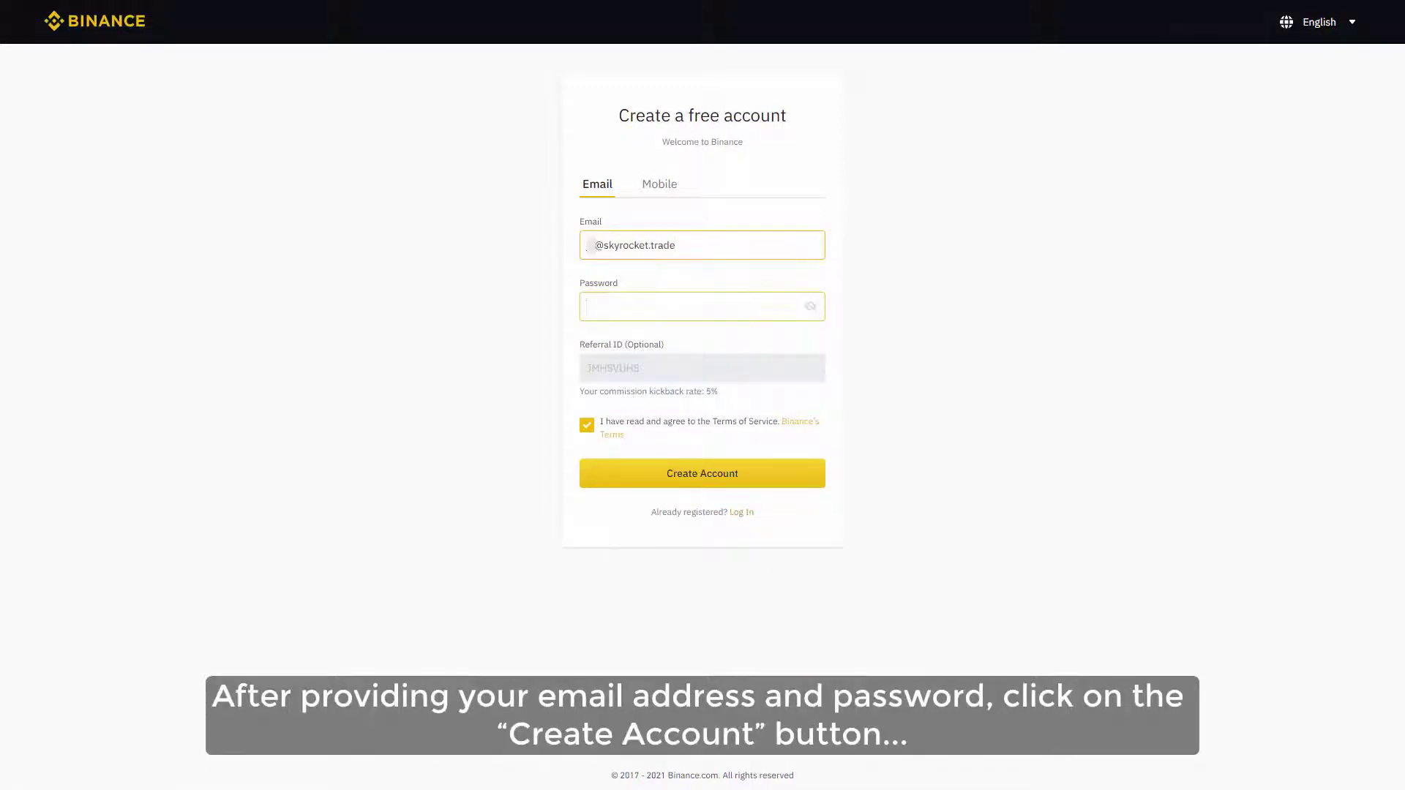
text(************)
click(743, 483)
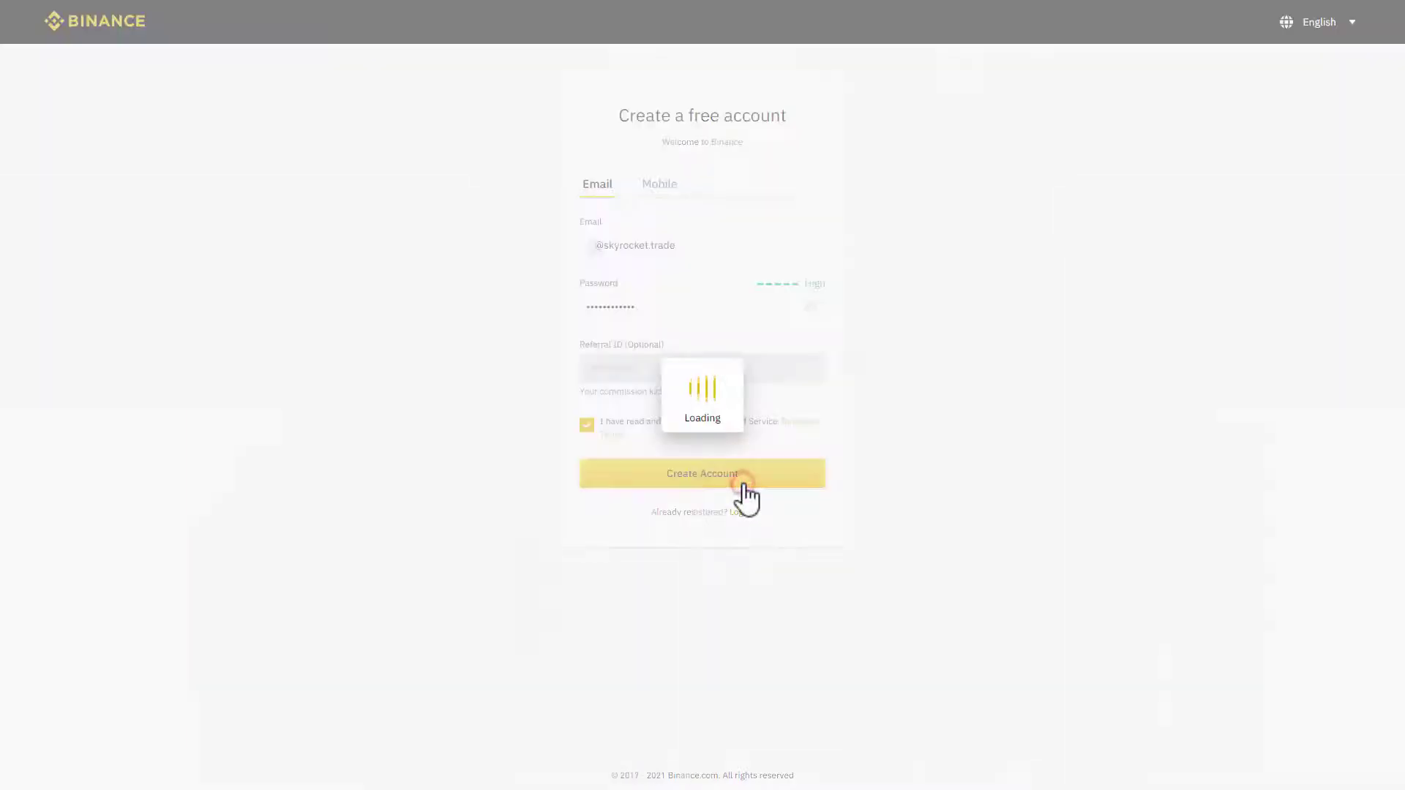
drag(616, 373, 662, 374)
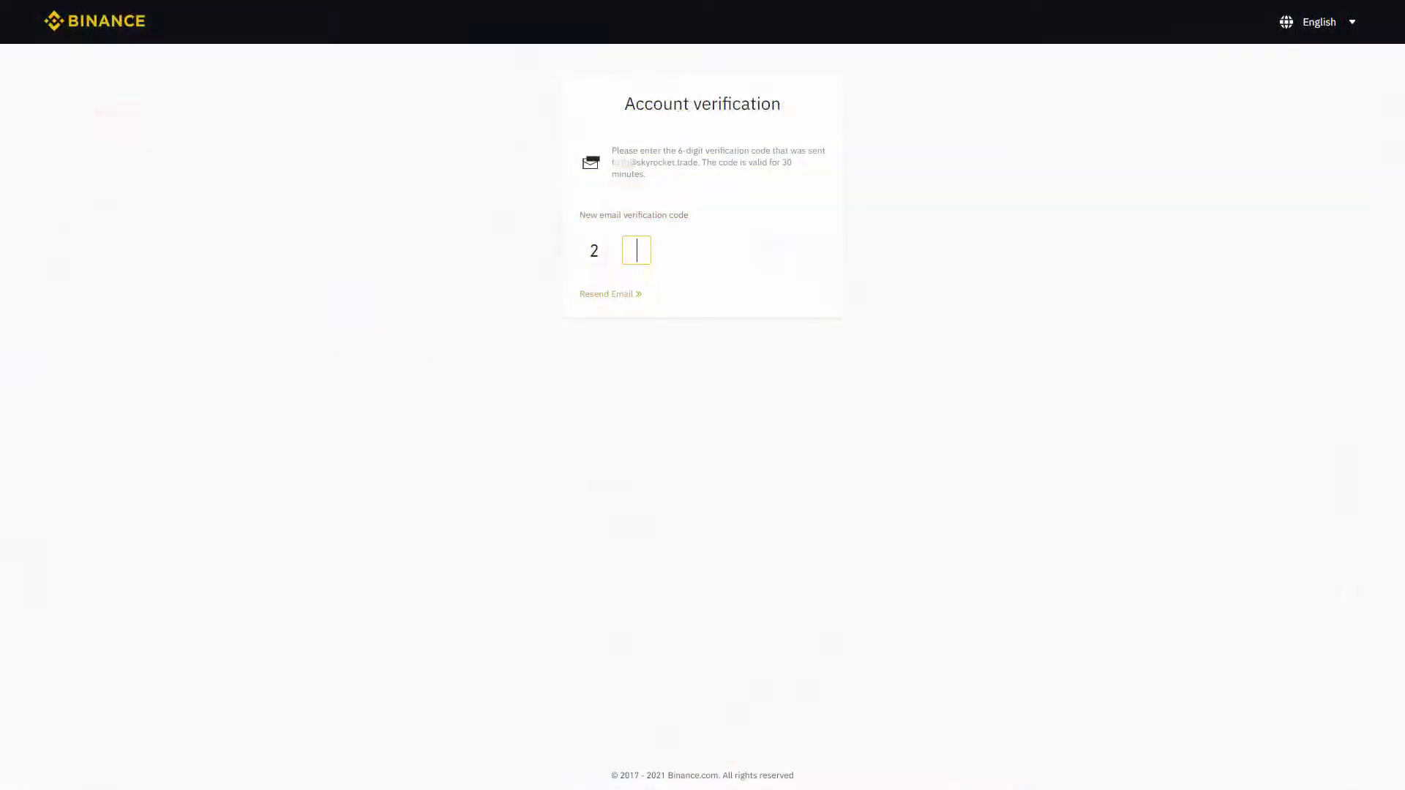
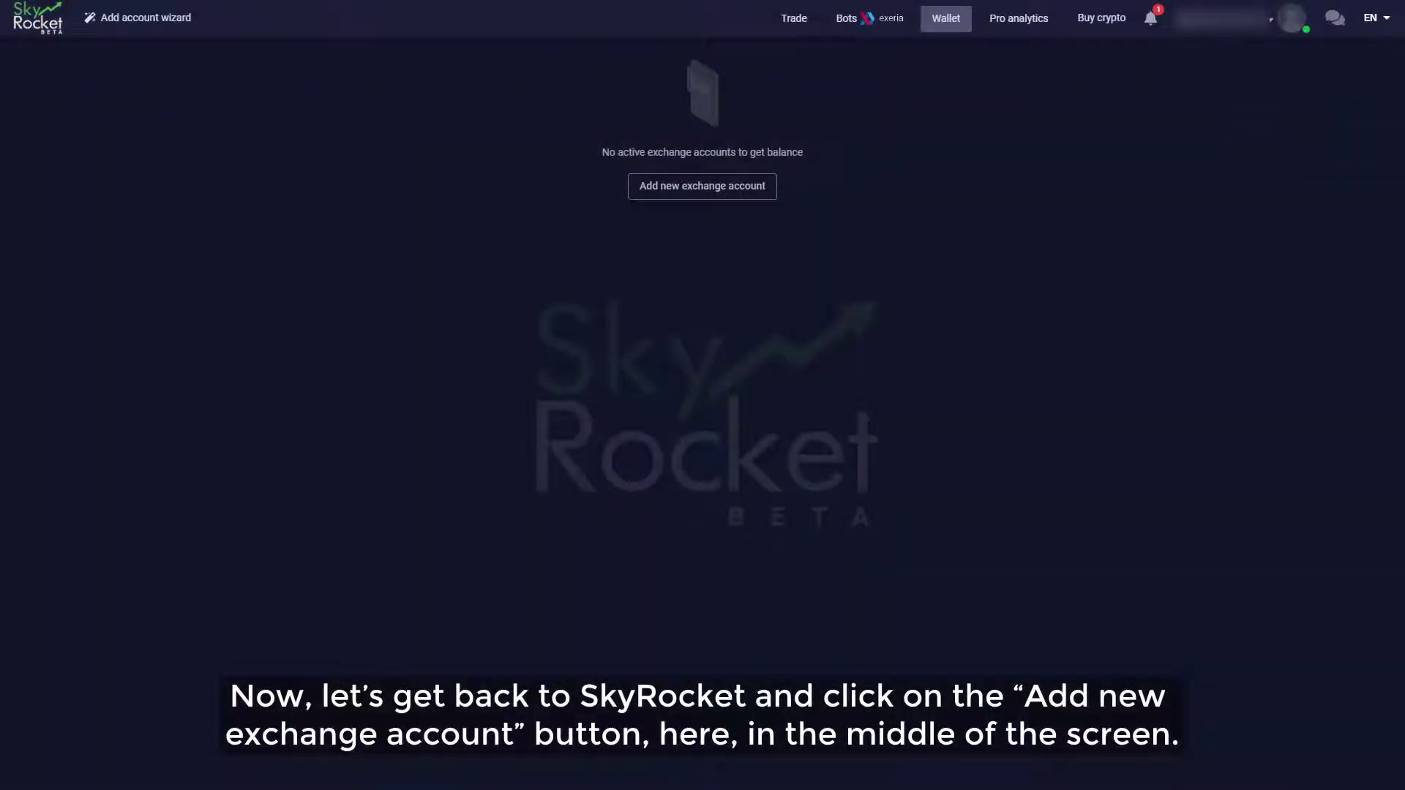
Step: Choose 'Add new exchange account' on the Wallet page to get the Binance form
click(738, 202)
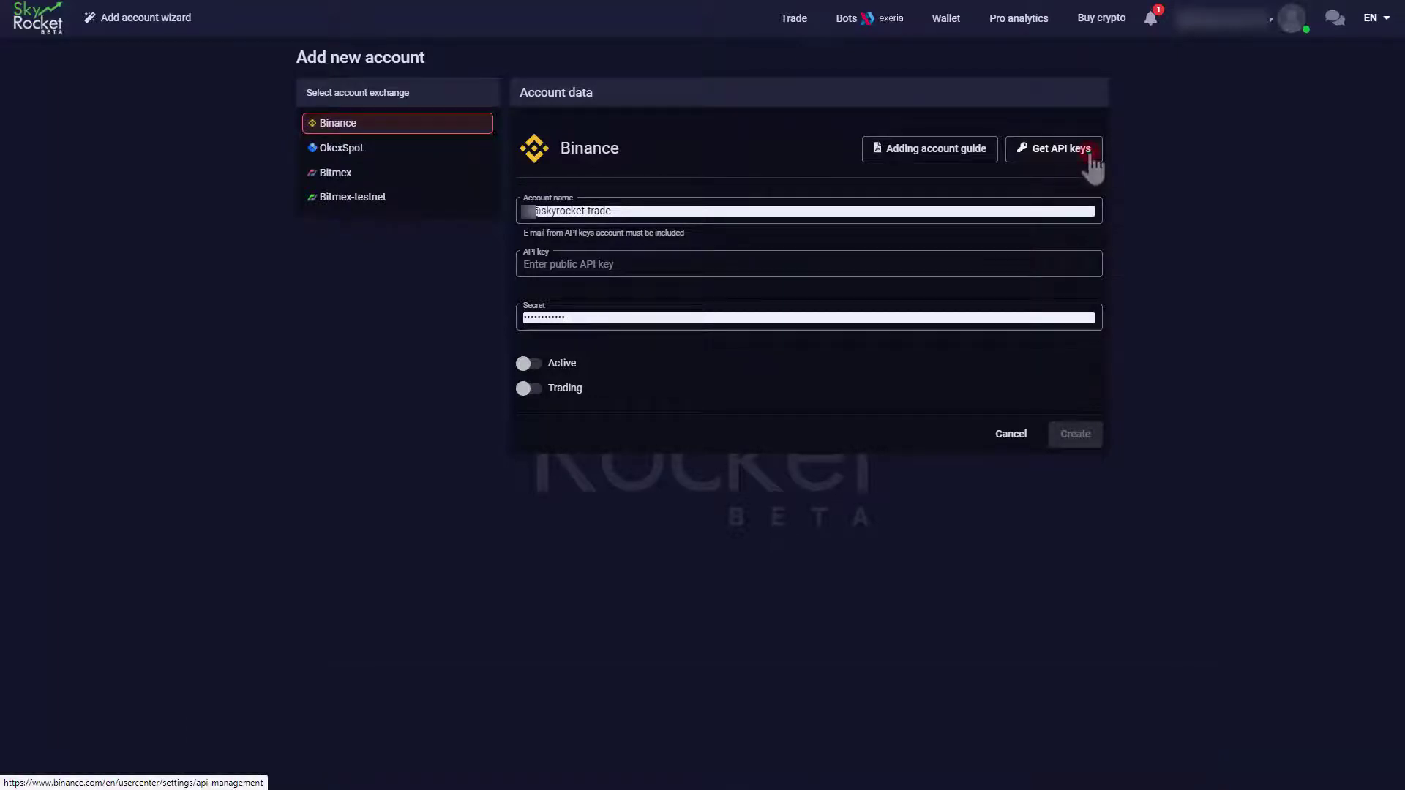
Step: Go to Binance via Get API keys, log in with the account password, and pass the slider puzzle
click(1090, 155)
click(709, 322)
text(•••••••)
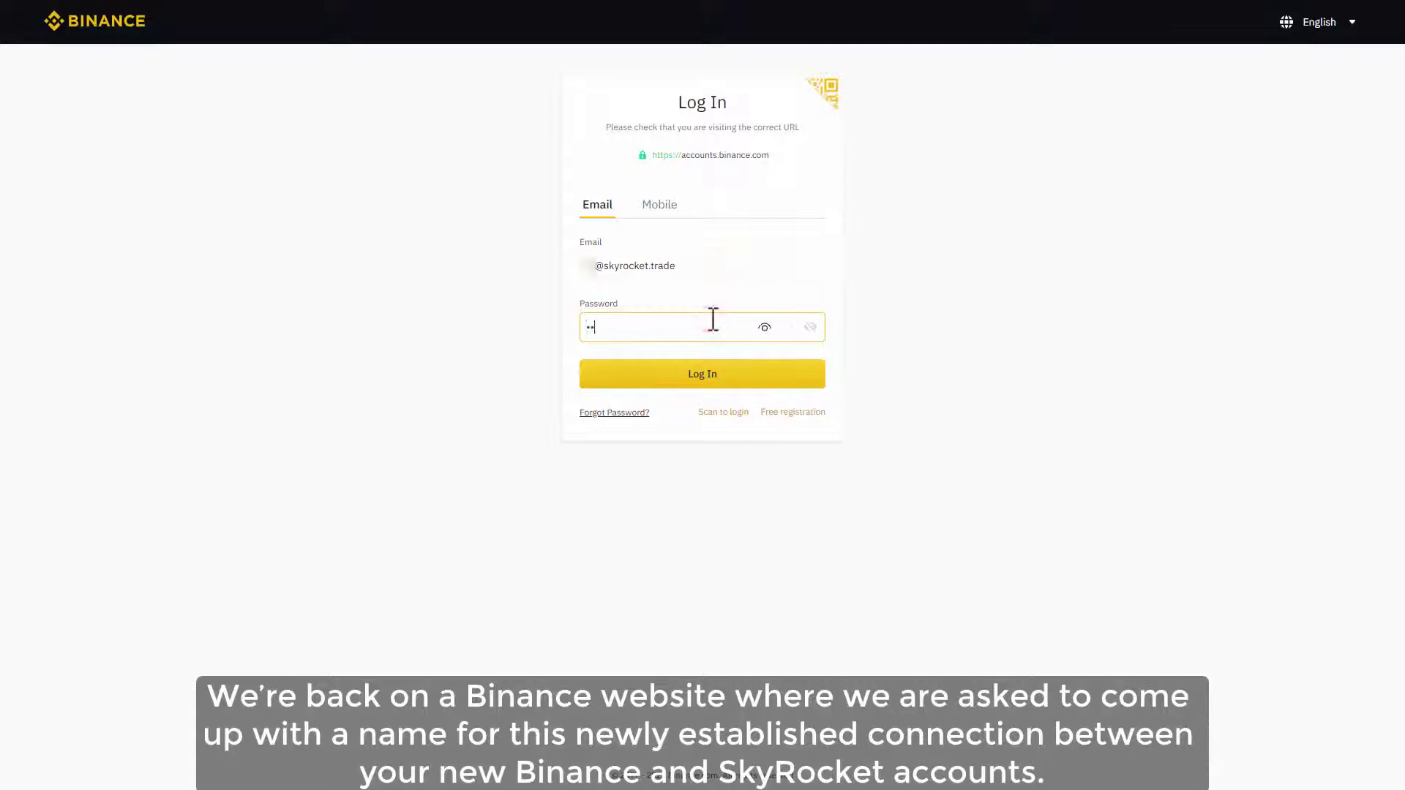
text(•••)
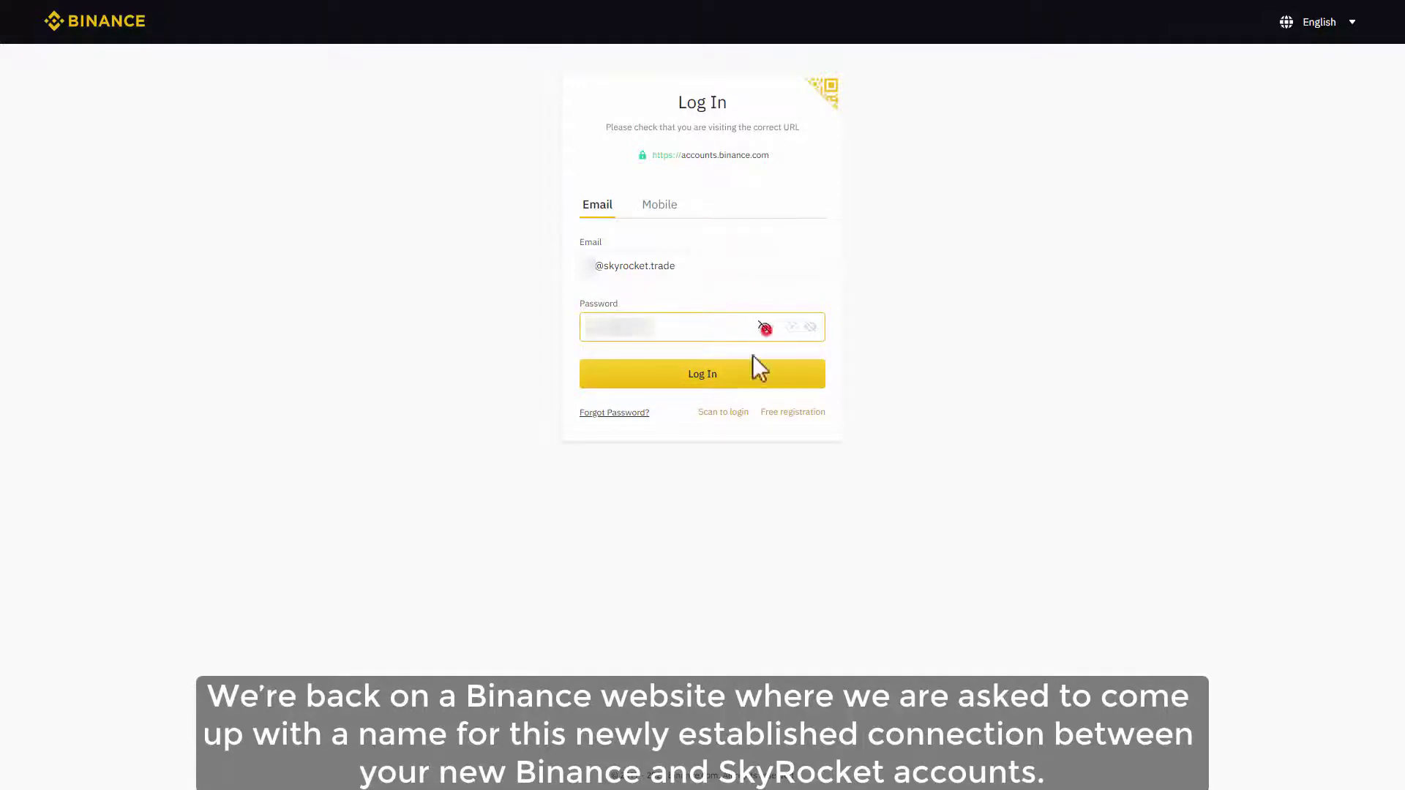
click(744, 373)
drag(618, 351, 782, 353)
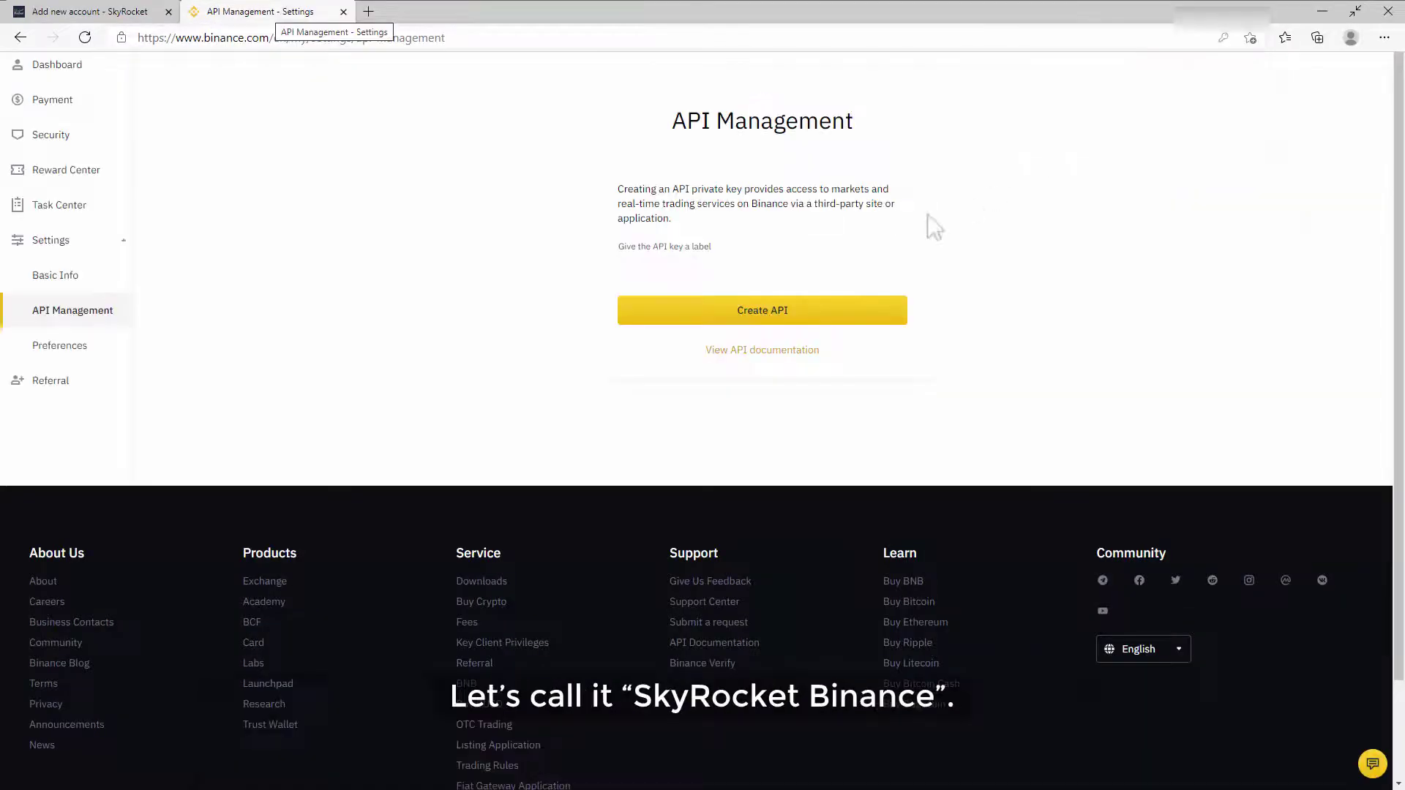
Step: Create an API key labelled SkyRocket_Binance and choose Google Authenticator verification
click(843, 272)
text(SkyRocket_Binance)
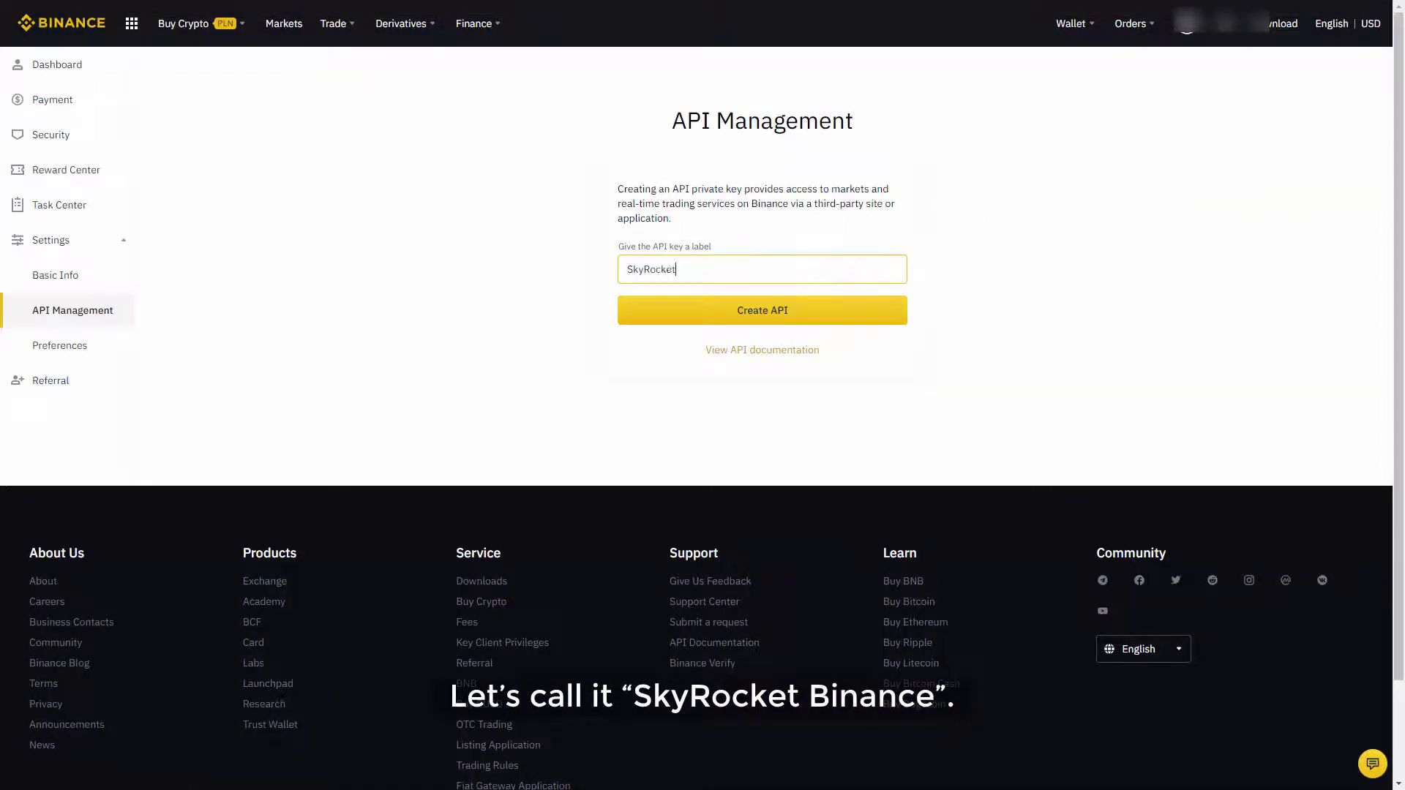
click(807, 316)
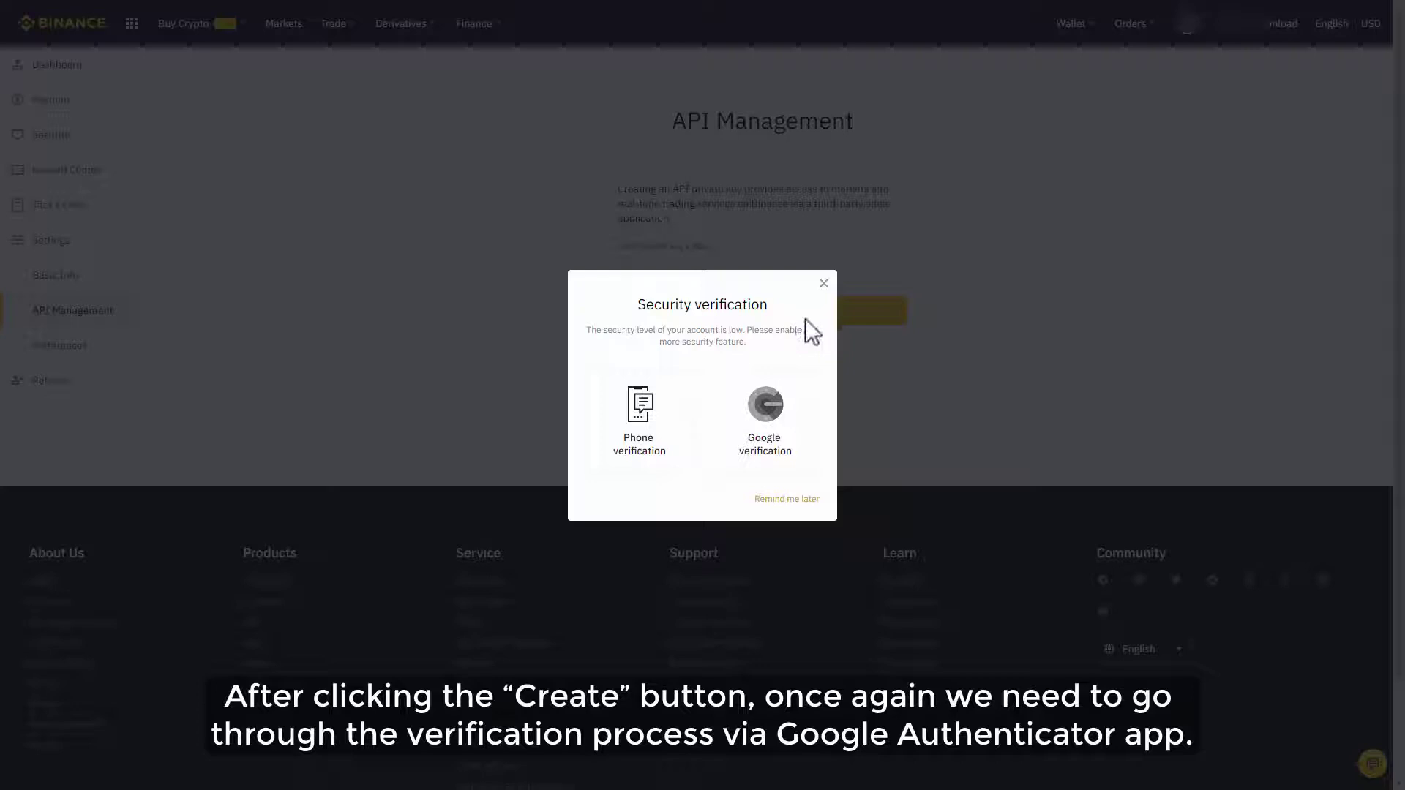
click(790, 421)
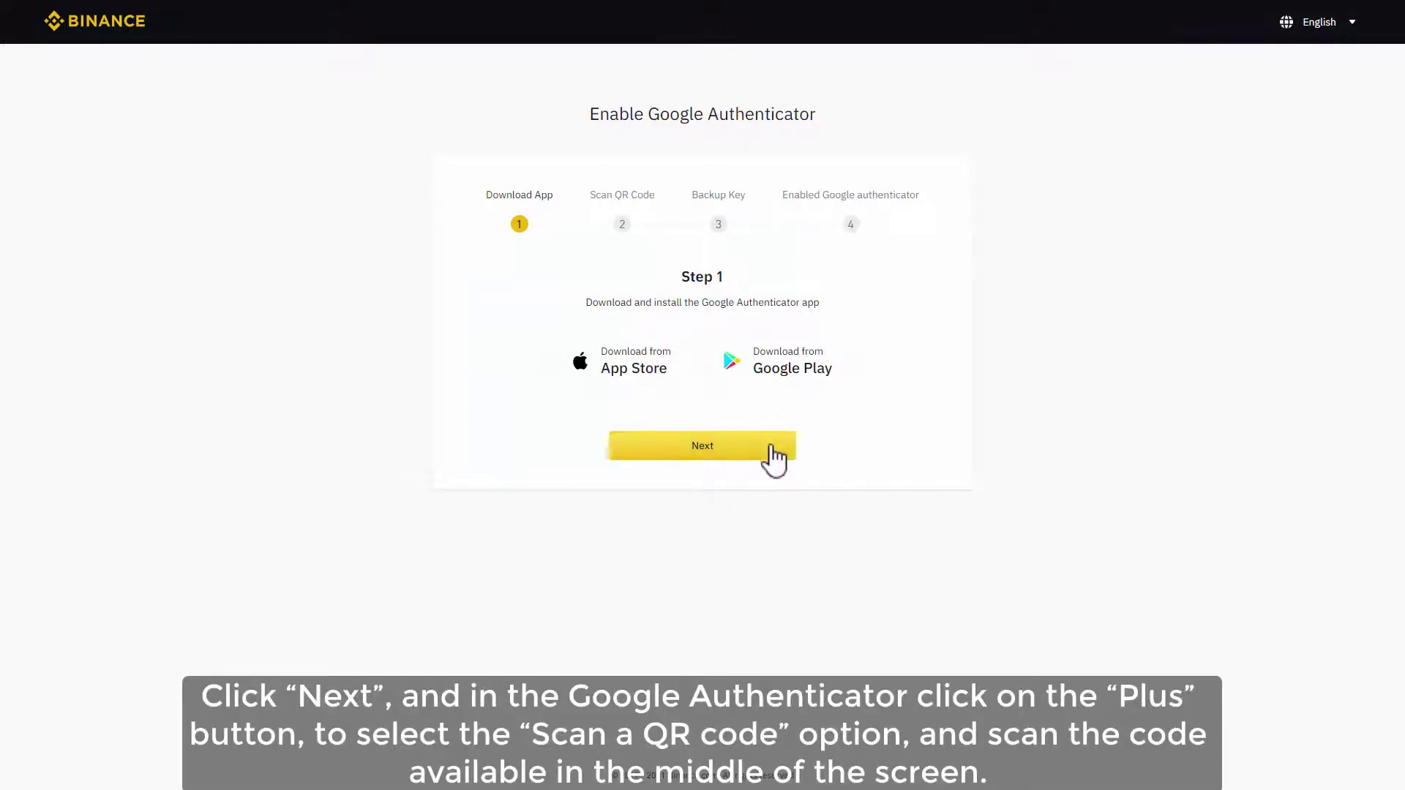
Step: Advance the Google Authenticator wizard through the QR code and backup key steps to verification
click(772, 459)
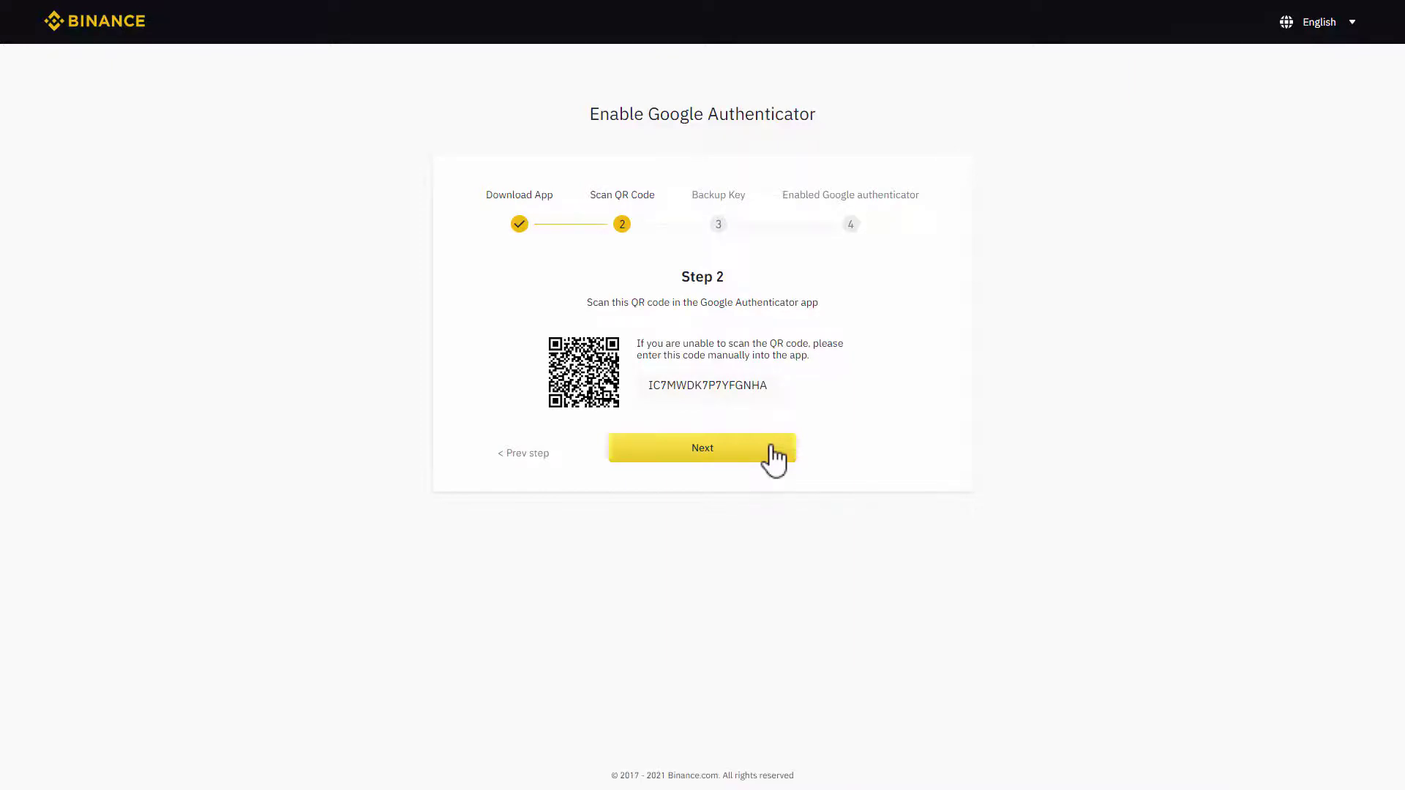
click(774, 460)
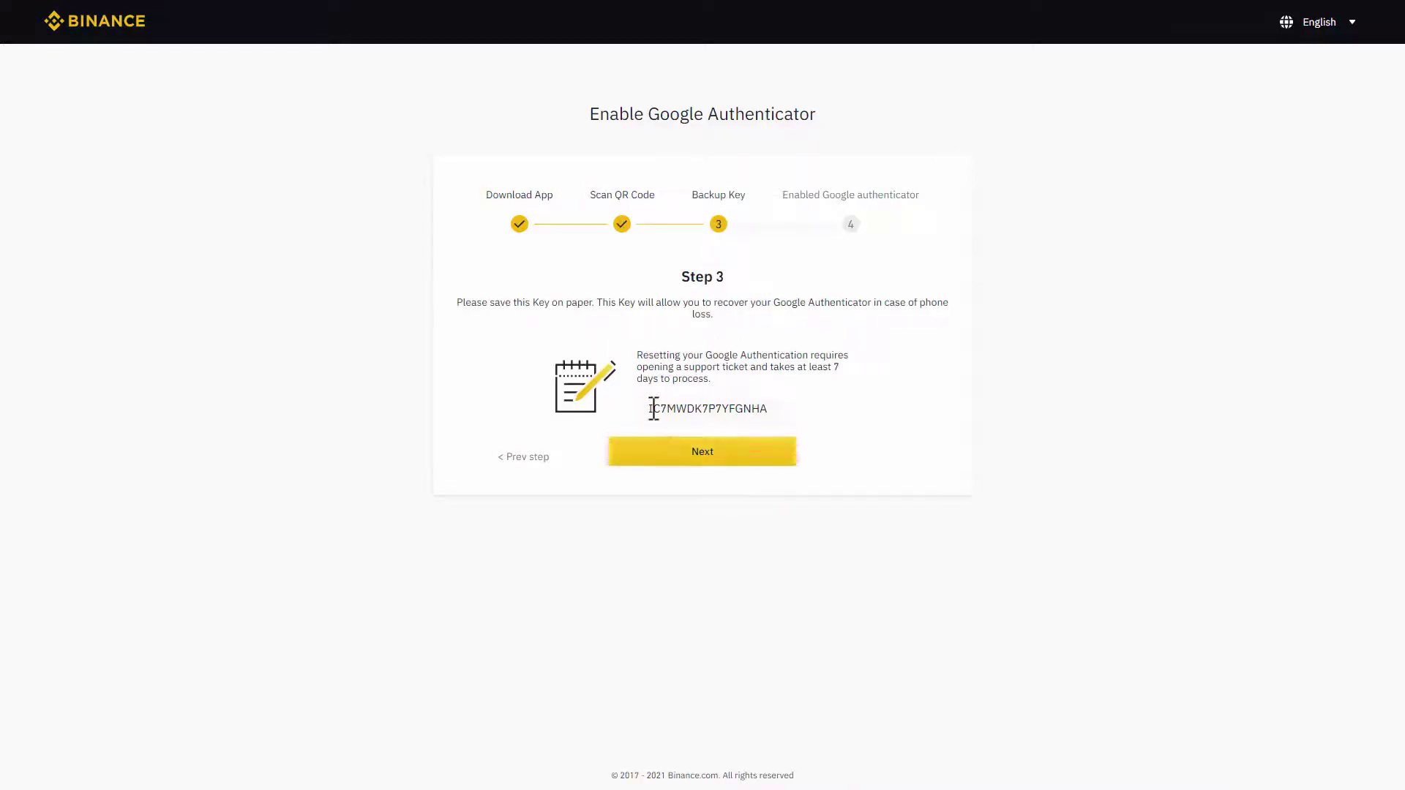
drag(650, 408, 768, 408)
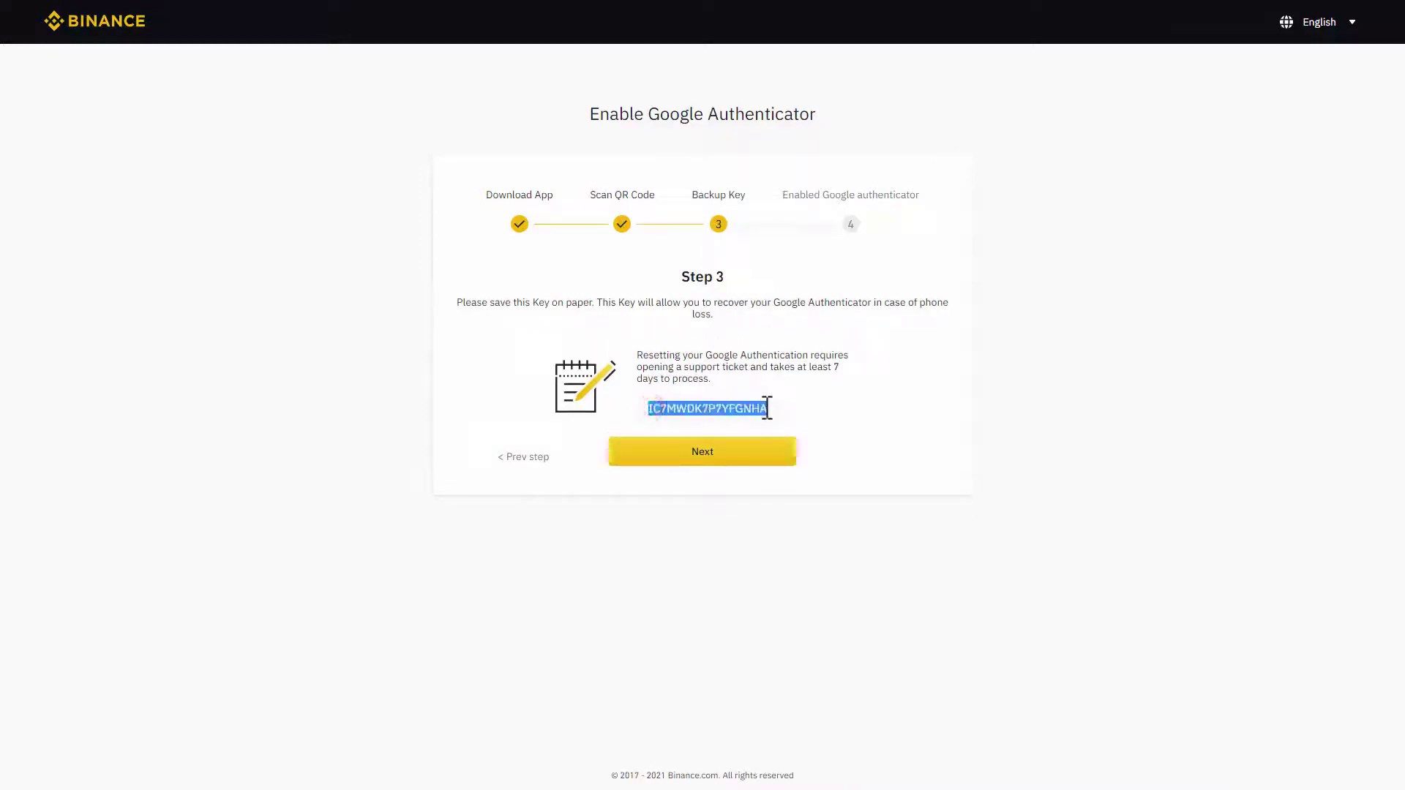
click(735, 458)
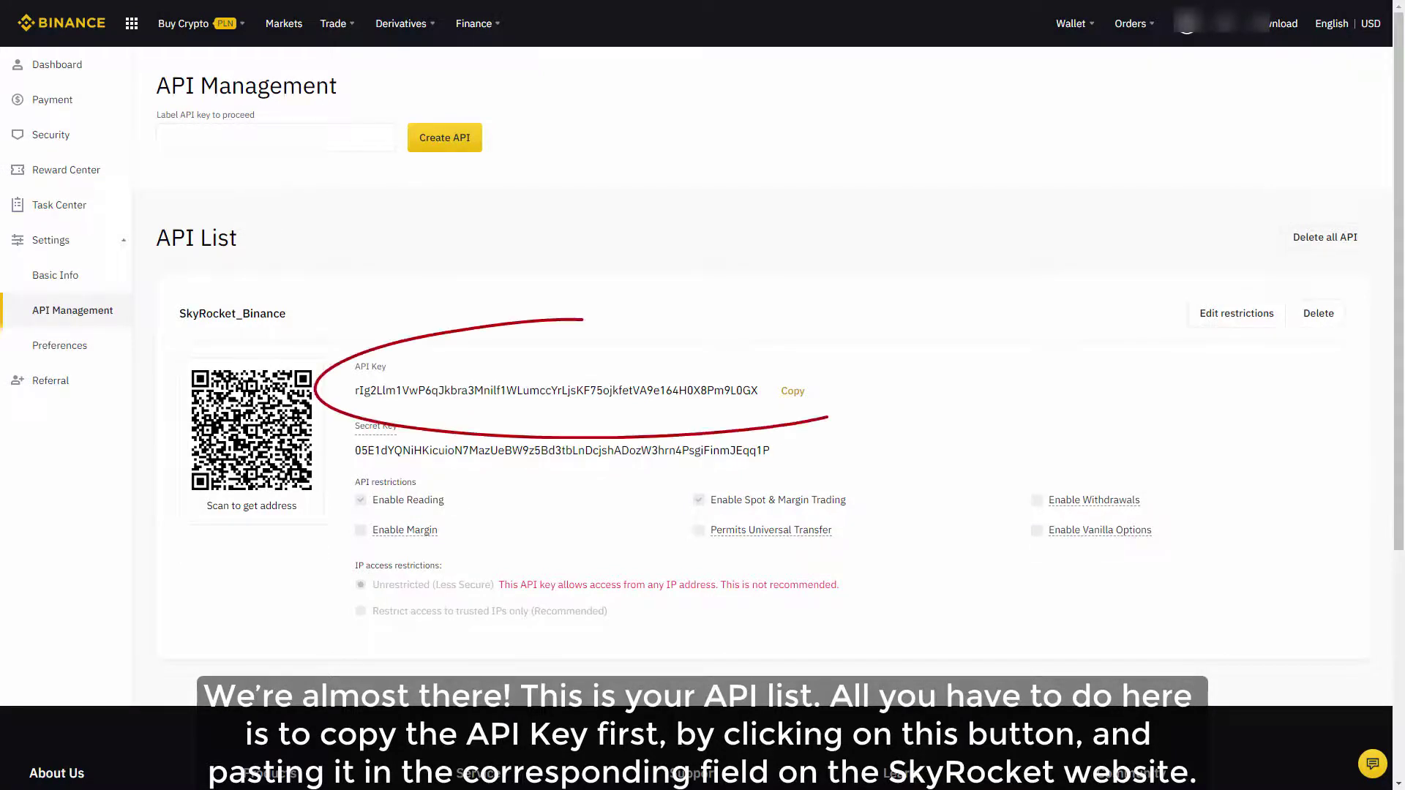
Step: Copy the Binance API key and secret key into SkyRocket's API key and Secret fields
click(794, 392)
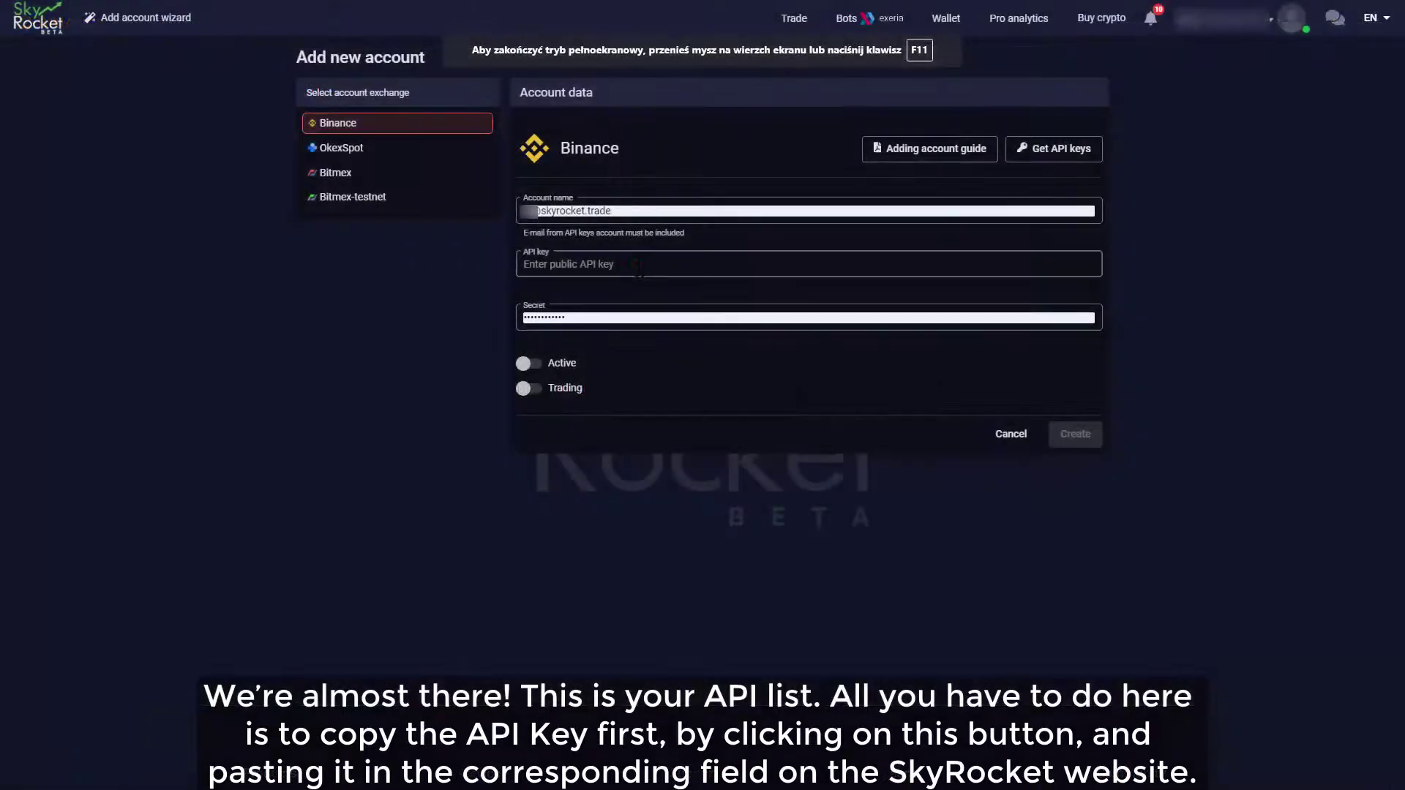
click(636, 264)
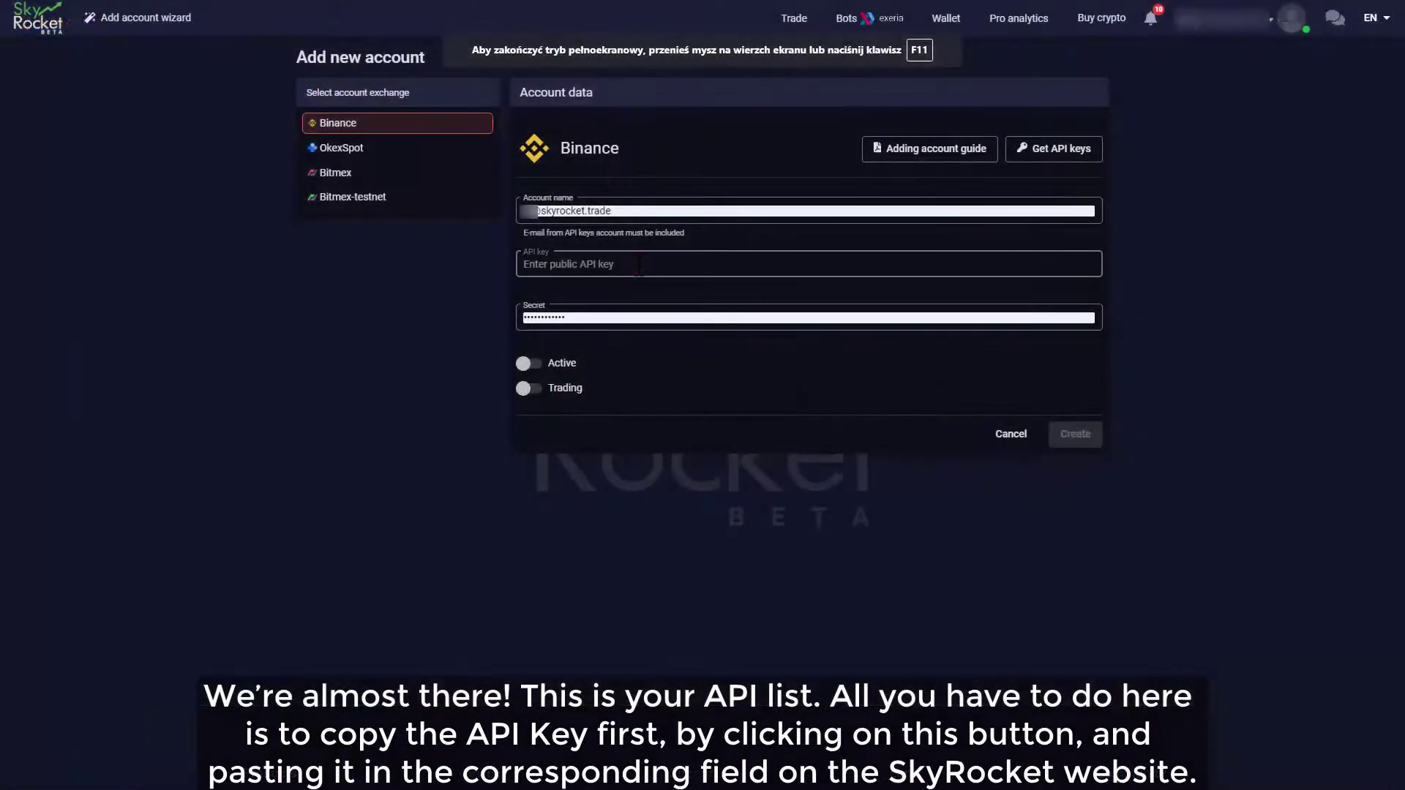
key(ctrl+v)
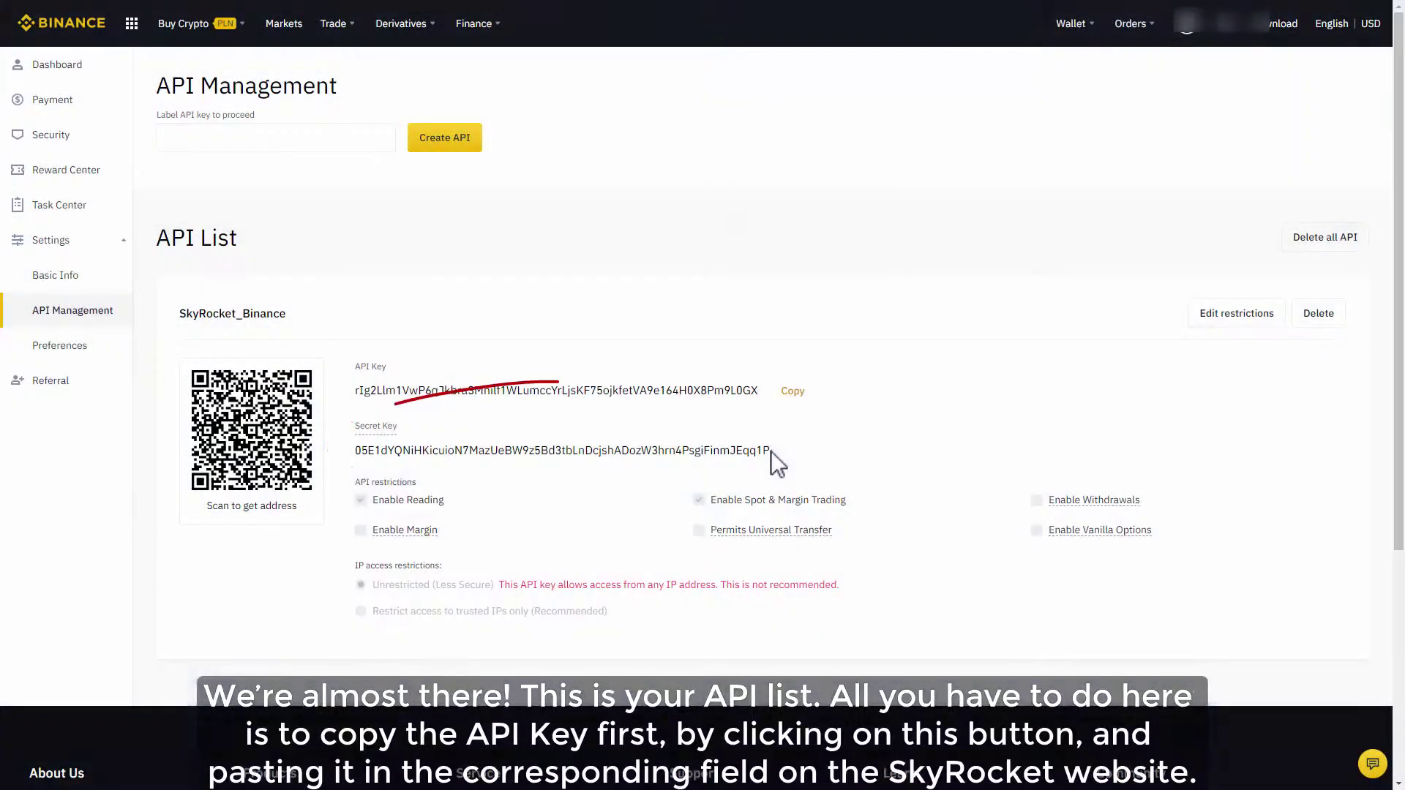
drag(769, 450, 360, 454)
key(ctrl+c)
key(ctrl+v)
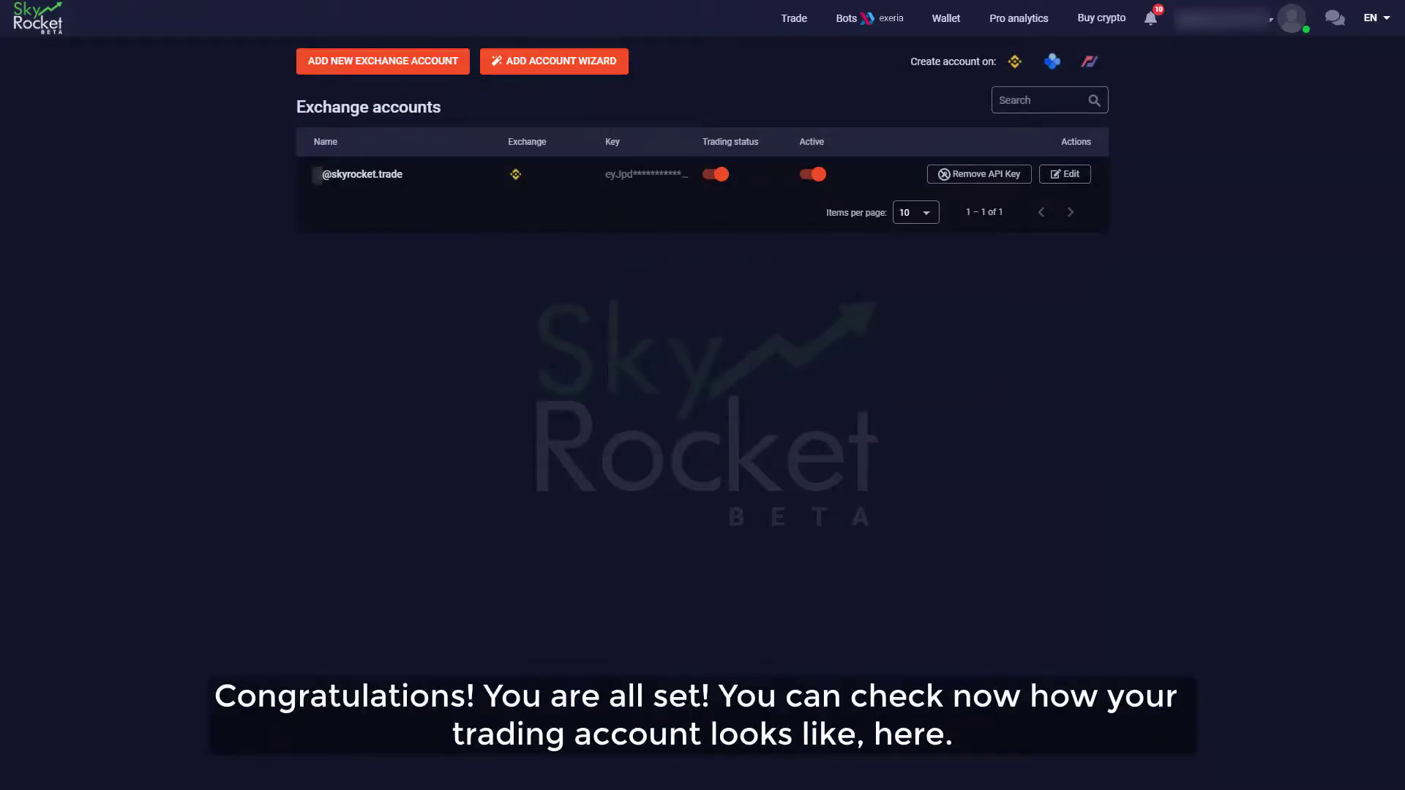
Step: Go from the Binance USDTBIDR trading chart to the Bots page listing Binance bot strategies
click(794, 19)
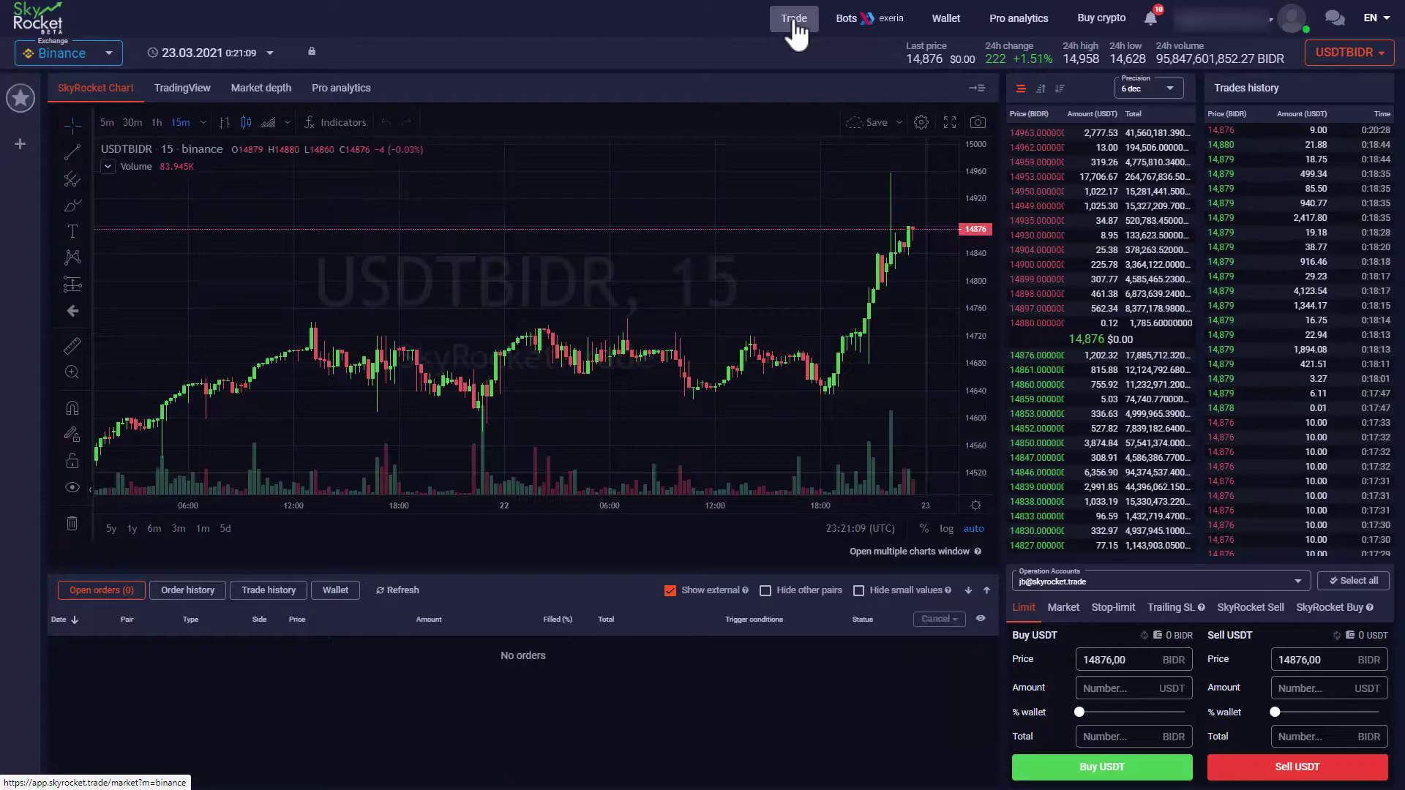
click(873, 24)
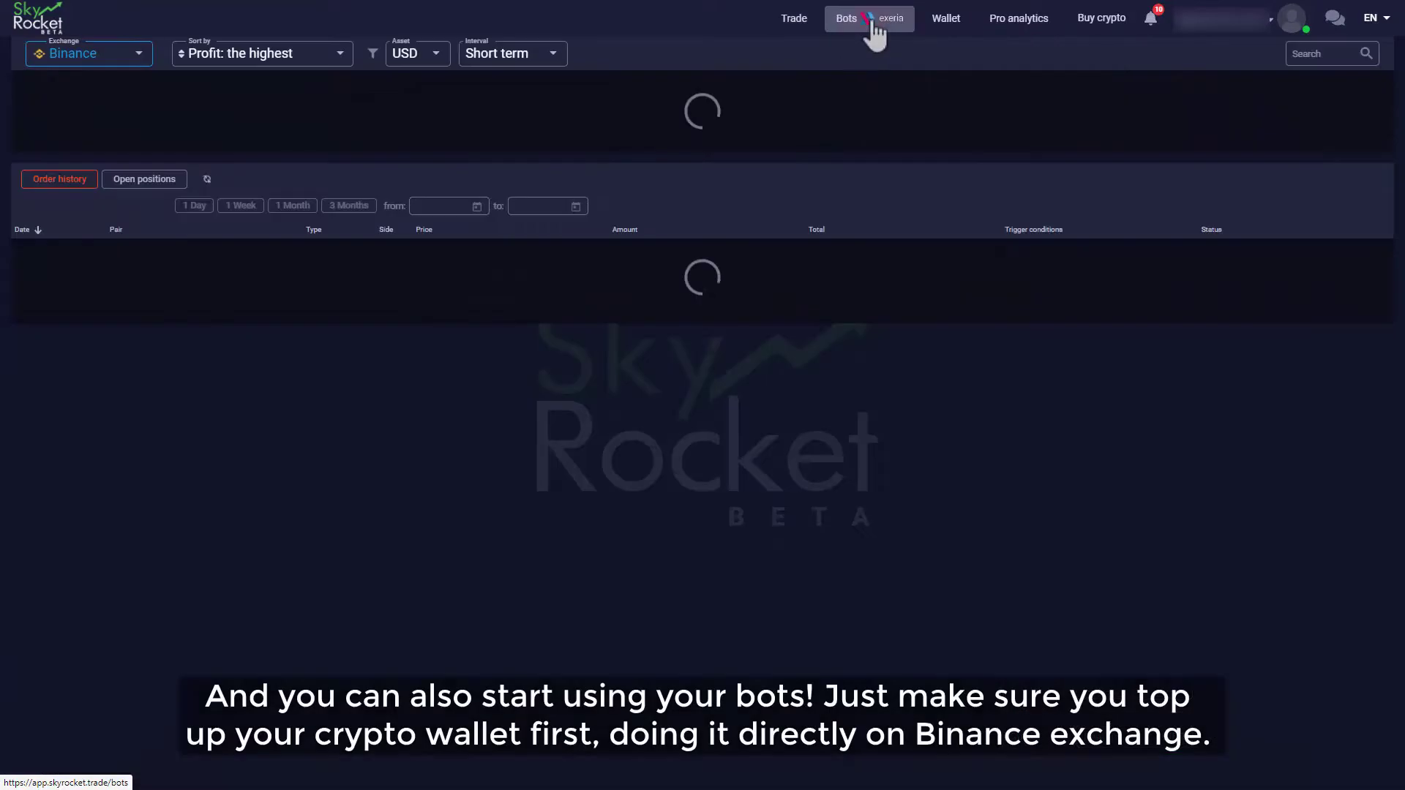